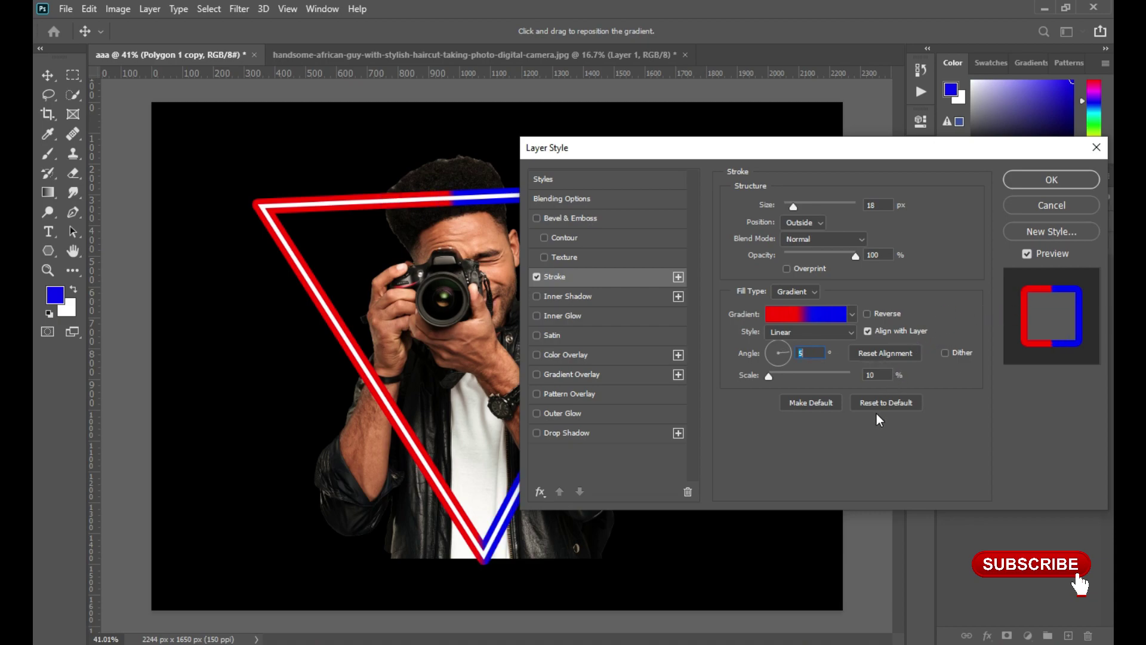
# Apply the red-to-blue gradient stroke to Polygon 1 copy and slightly increase its stroke size.
pyautogui.click(1052, 180)
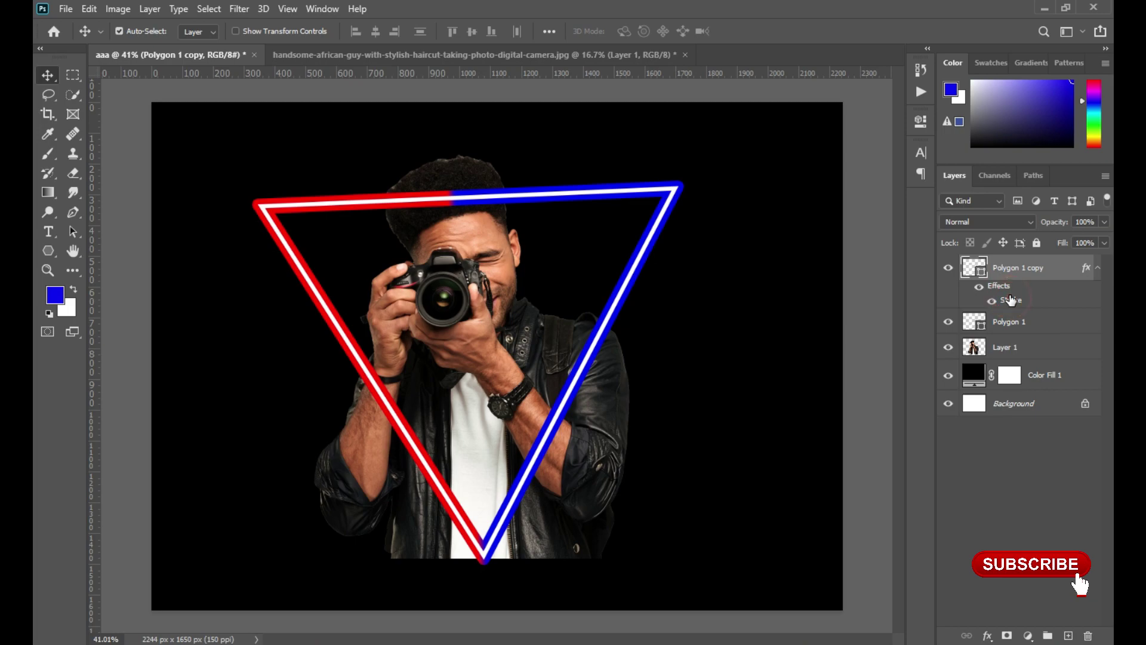
pyautogui.doubleClick(1011, 300)
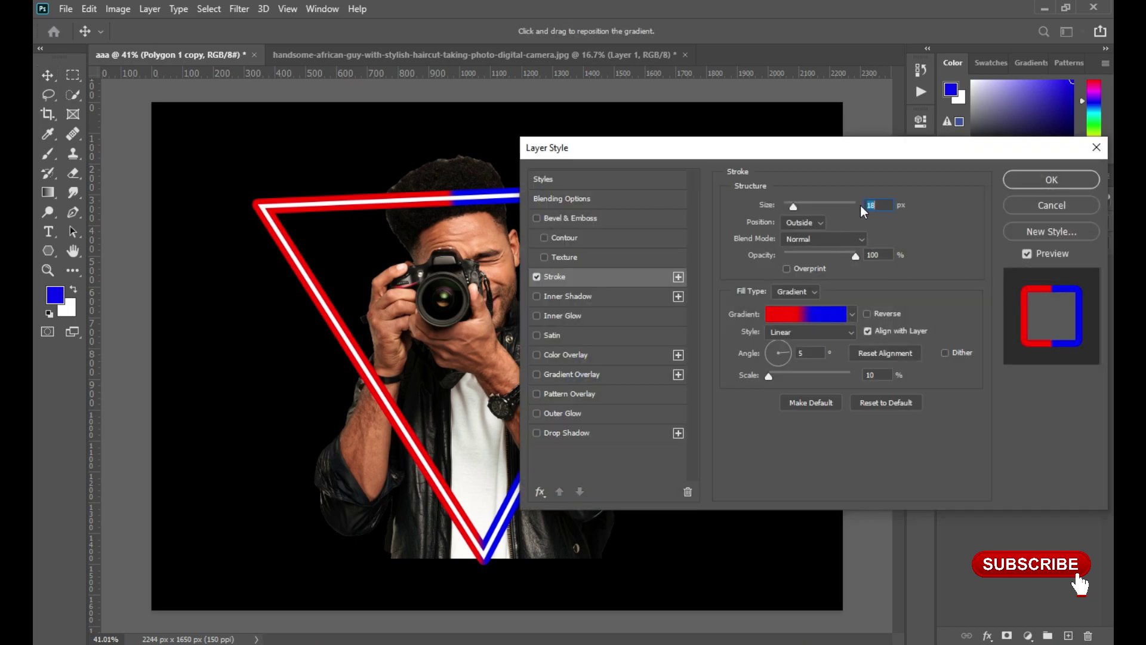
pyautogui.click(878, 204)
pyautogui.press('Up')
pyautogui.press('Up')
pyautogui.press('Up')
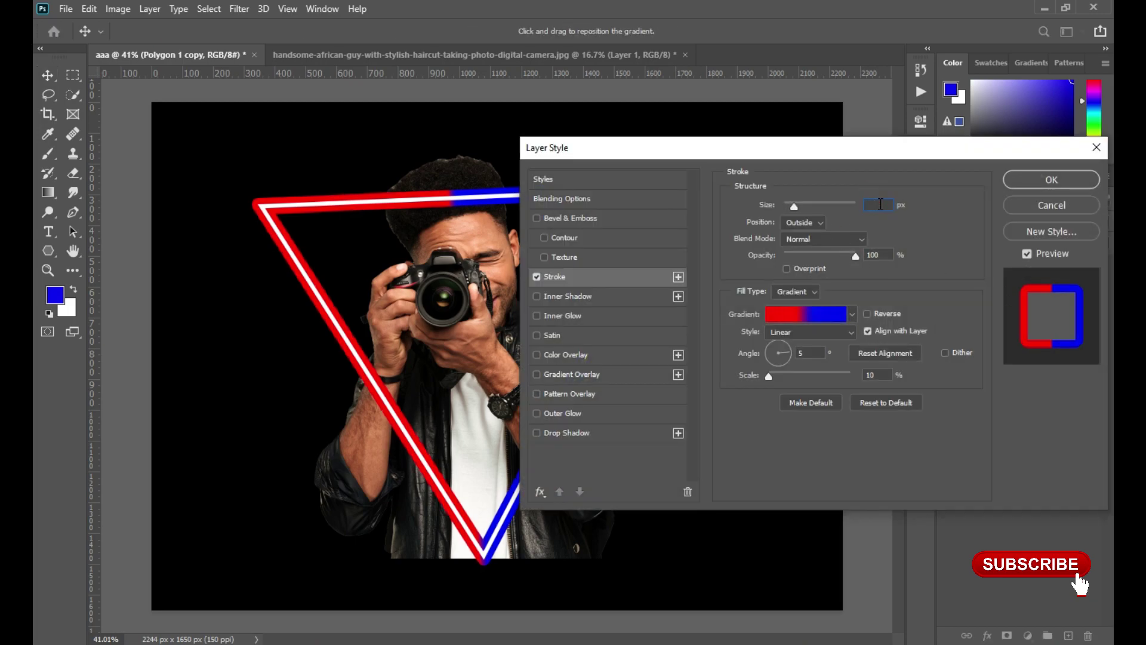
pyautogui.click(1045, 179)
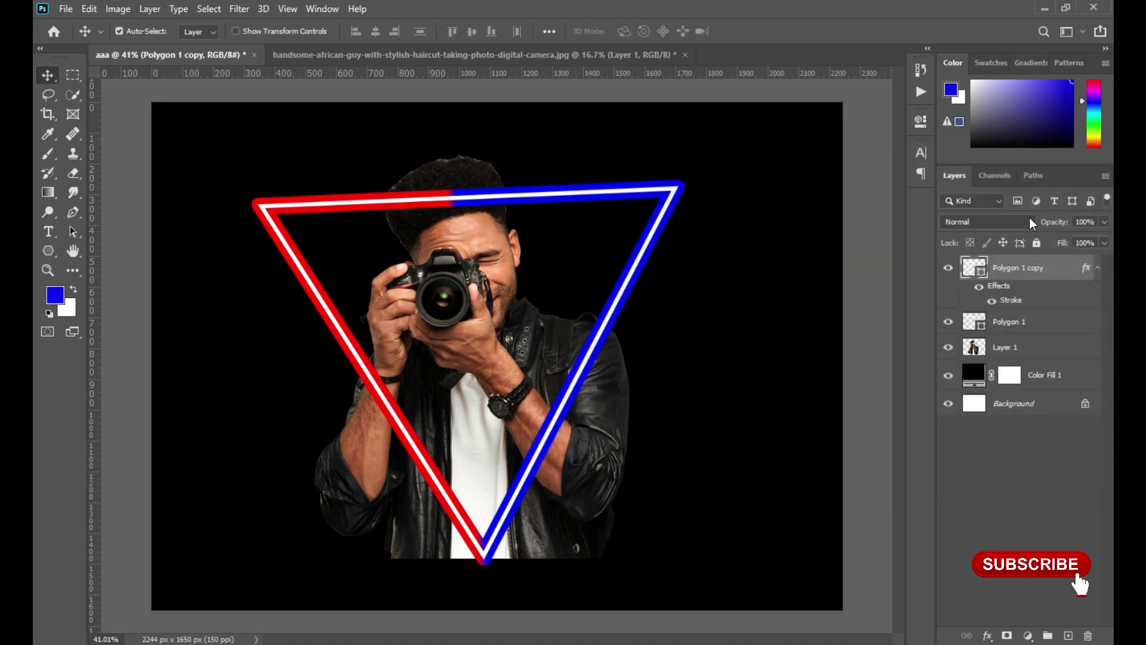
# Convert Polygon 1 copy to a smart object and apply a Gaussian Blur with a 21.0-pixel radius.
pyautogui.click(239, 9)
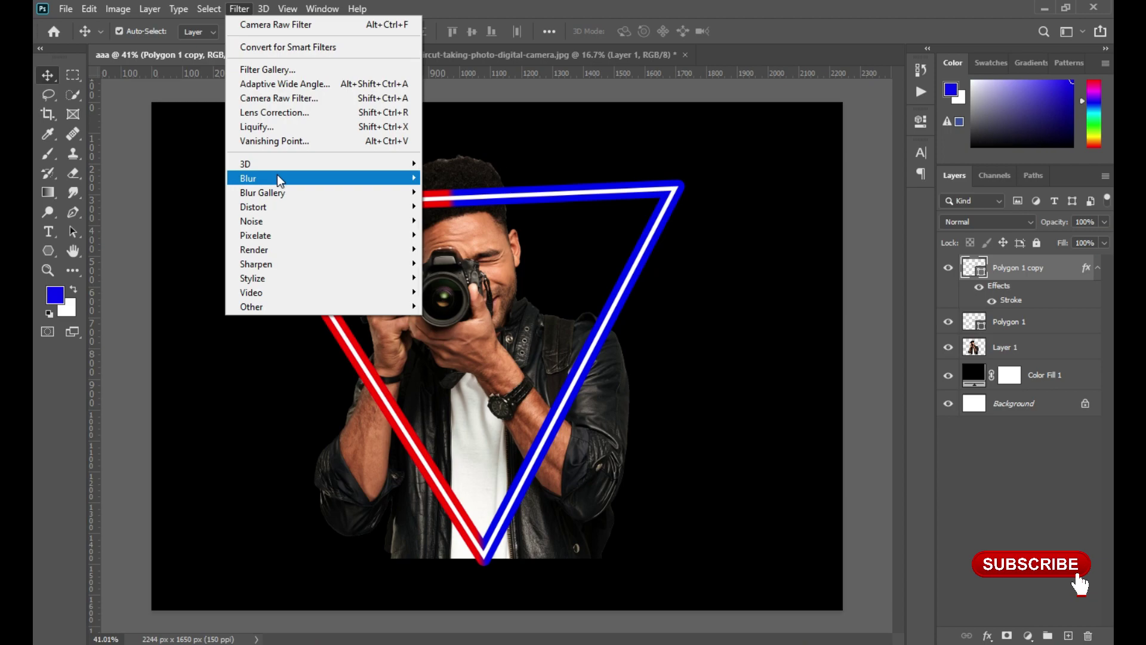
pyautogui.moveTo(274, 178)
pyautogui.click(457, 235)
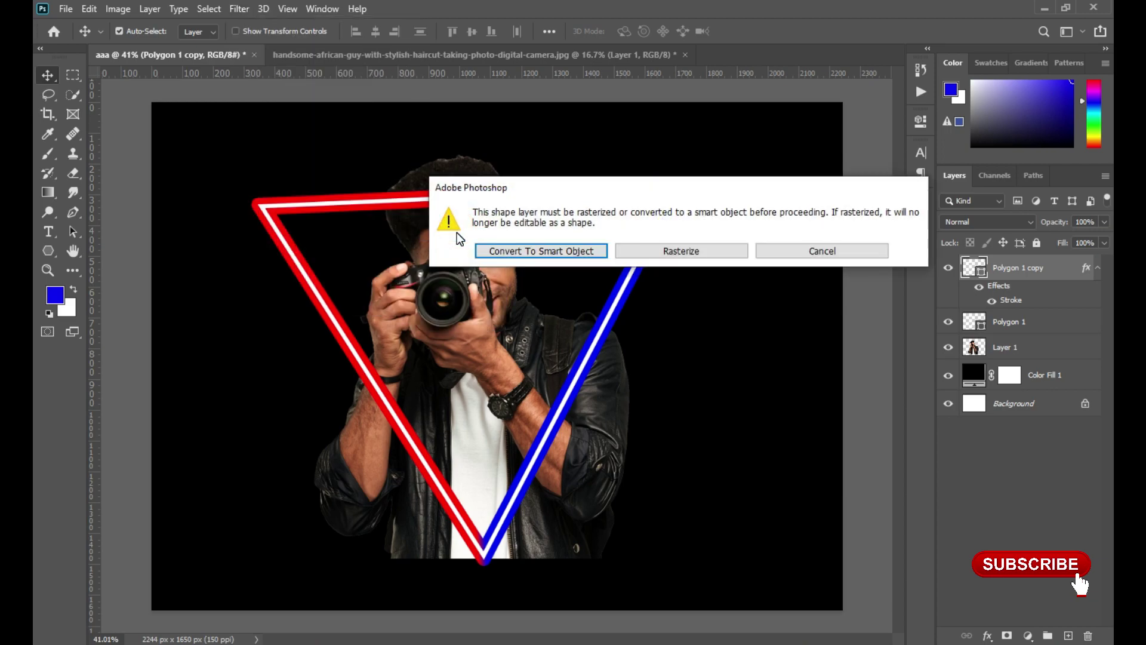
pyautogui.click(544, 250)
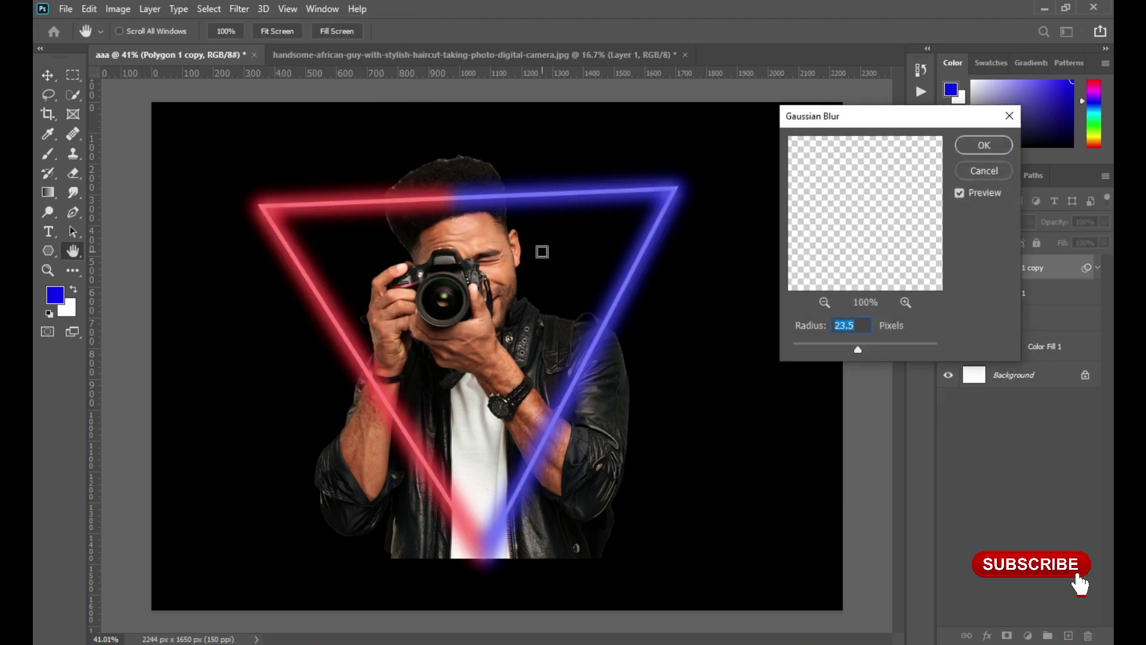
pyautogui.click(856, 349)
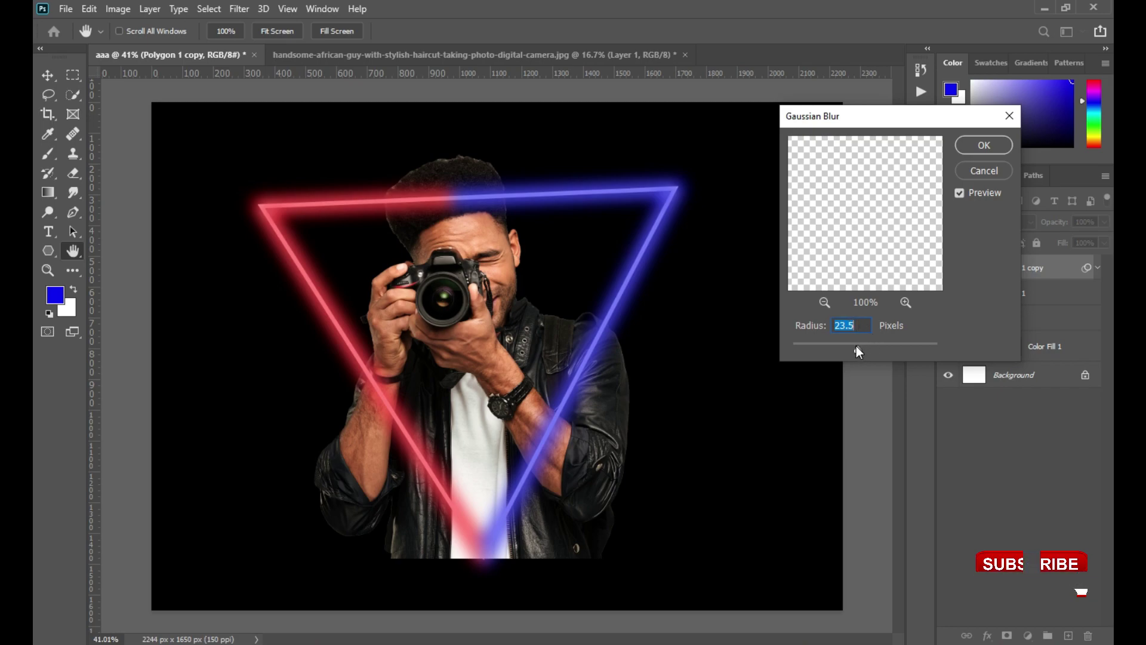
pyautogui.click(853, 345)
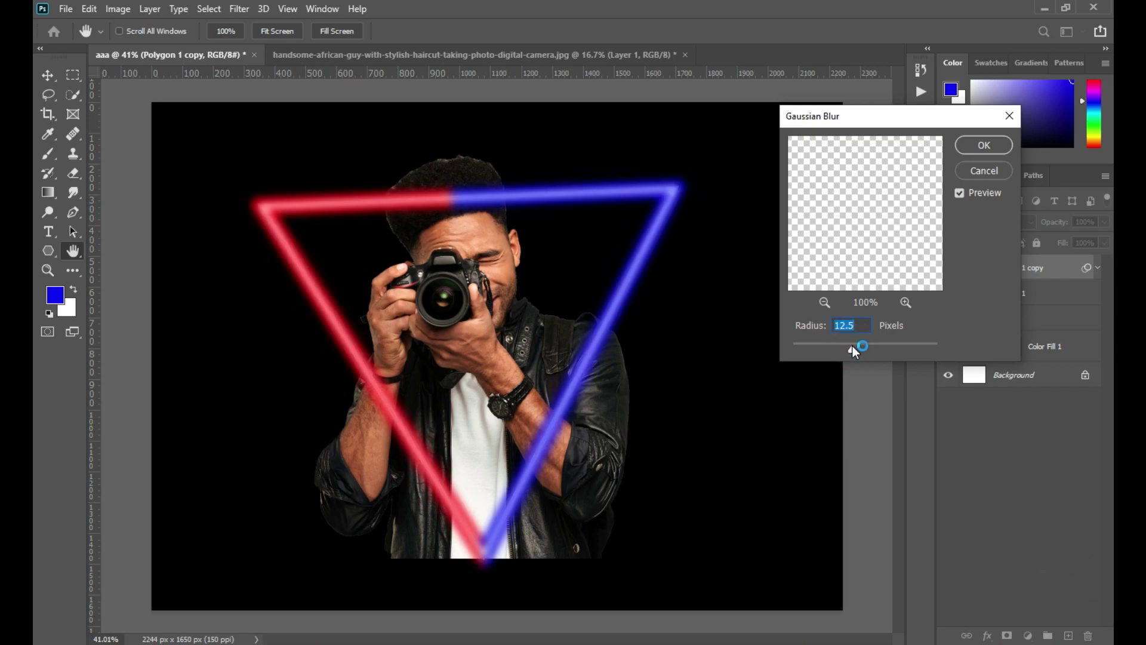
pyautogui.click(857, 348)
pyautogui.click(861, 326)
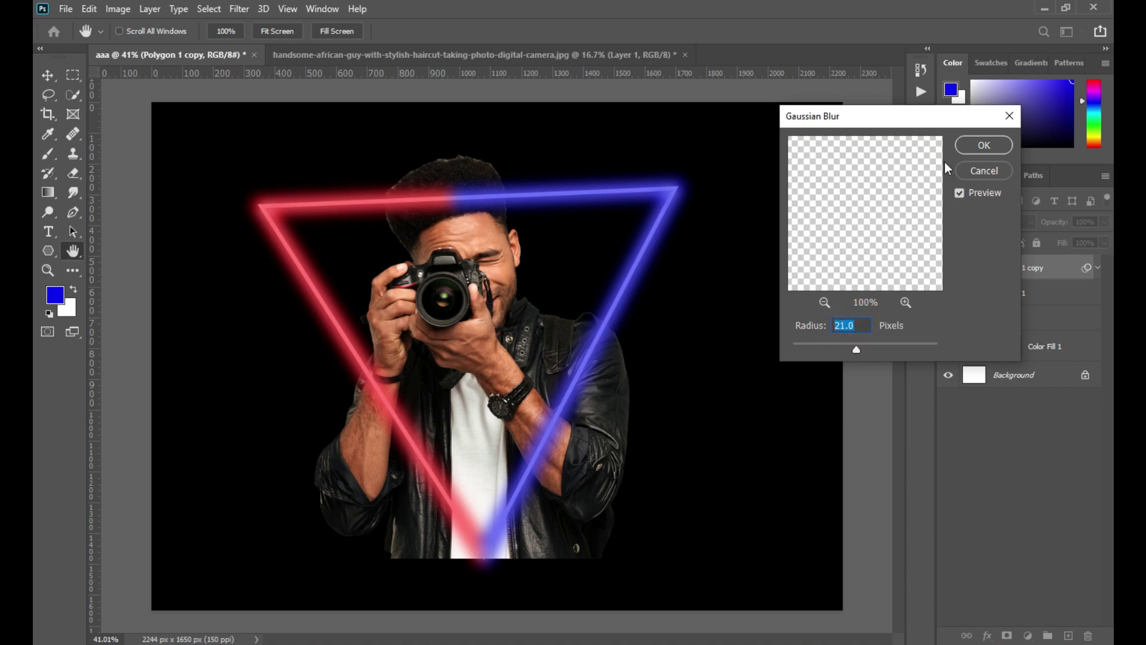
pyautogui.click(982, 146)
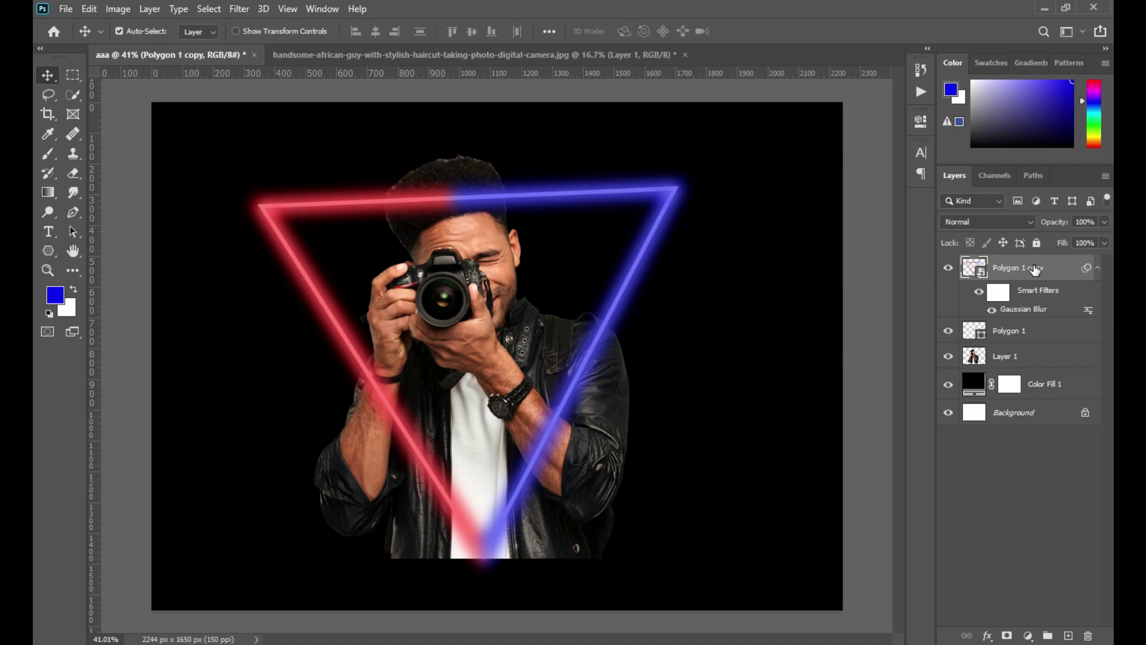
# Rasterize the Polygon 1 copy and Polygon 1 layers, and move Polygon 1 above the blurred copy.
pyautogui.rightClick(1024, 268)
pyautogui.click(872, 274)
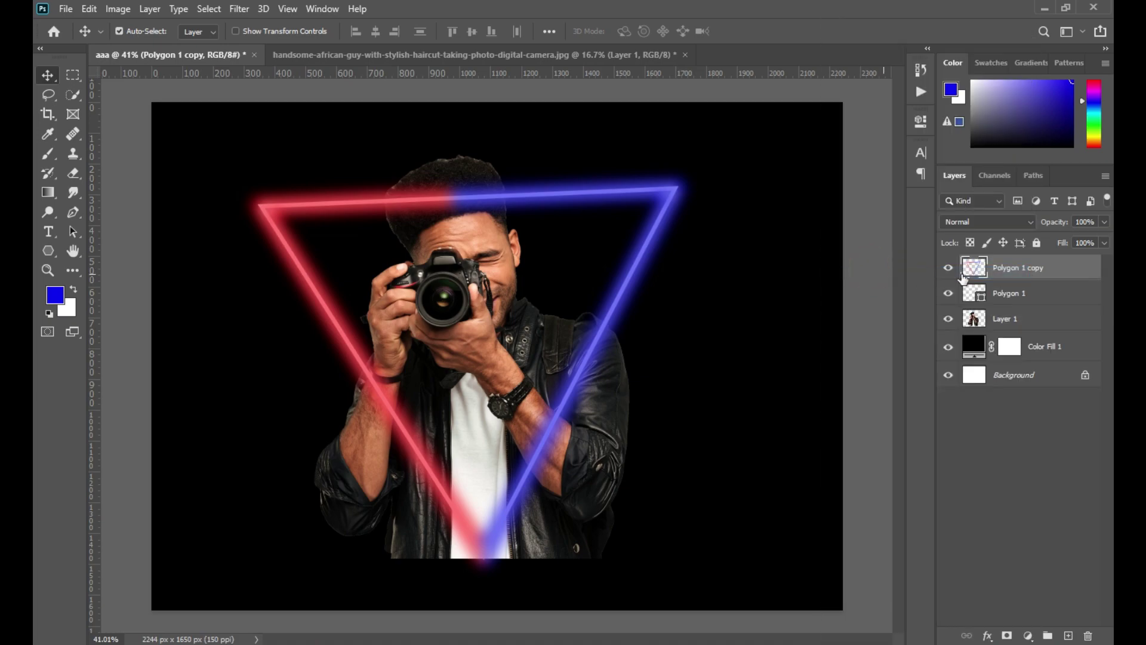
pyautogui.click(1015, 294)
pyautogui.rightClick(1015, 295)
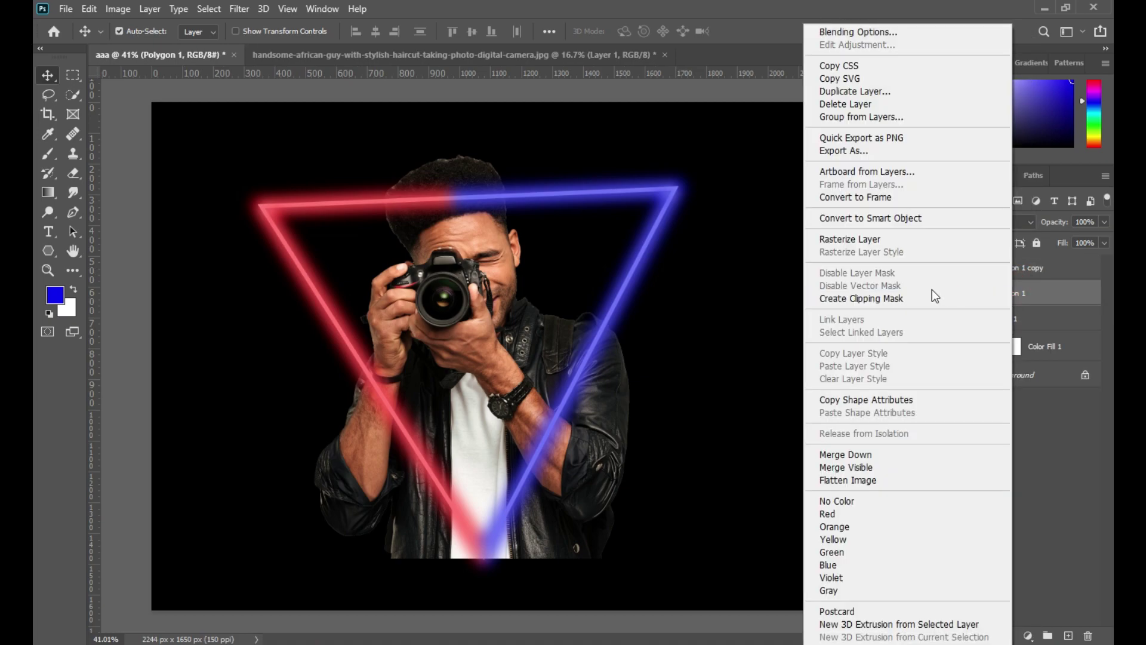
pyautogui.click(869, 239)
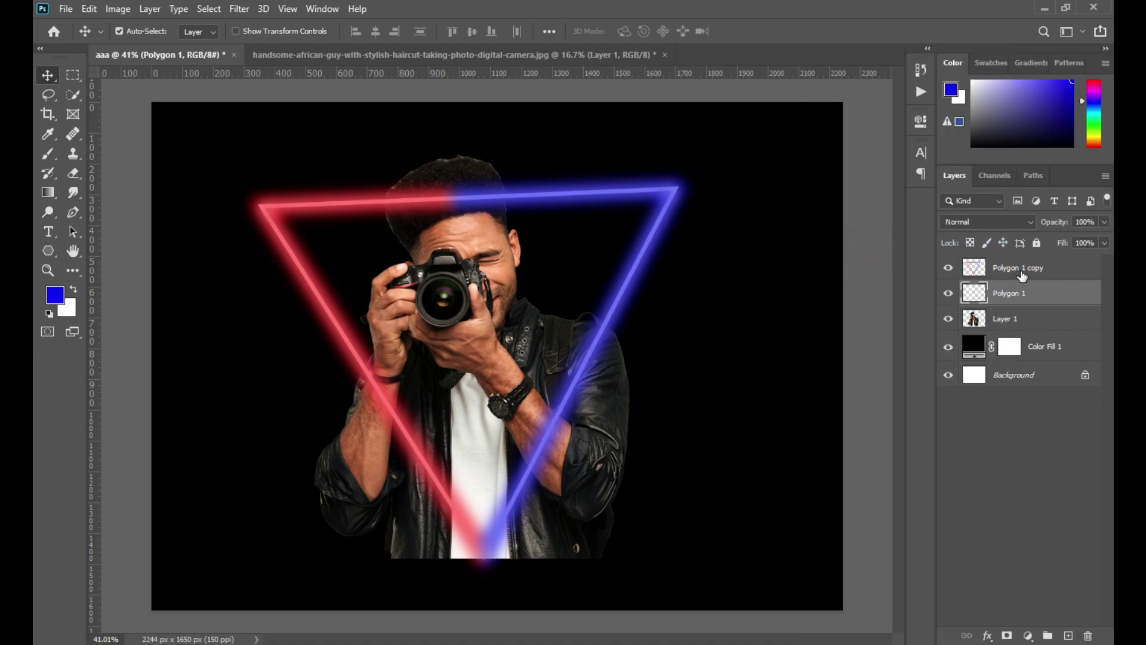
pyautogui.moveTo(1022, 296); pyautogui.dragTo(1024, 268)
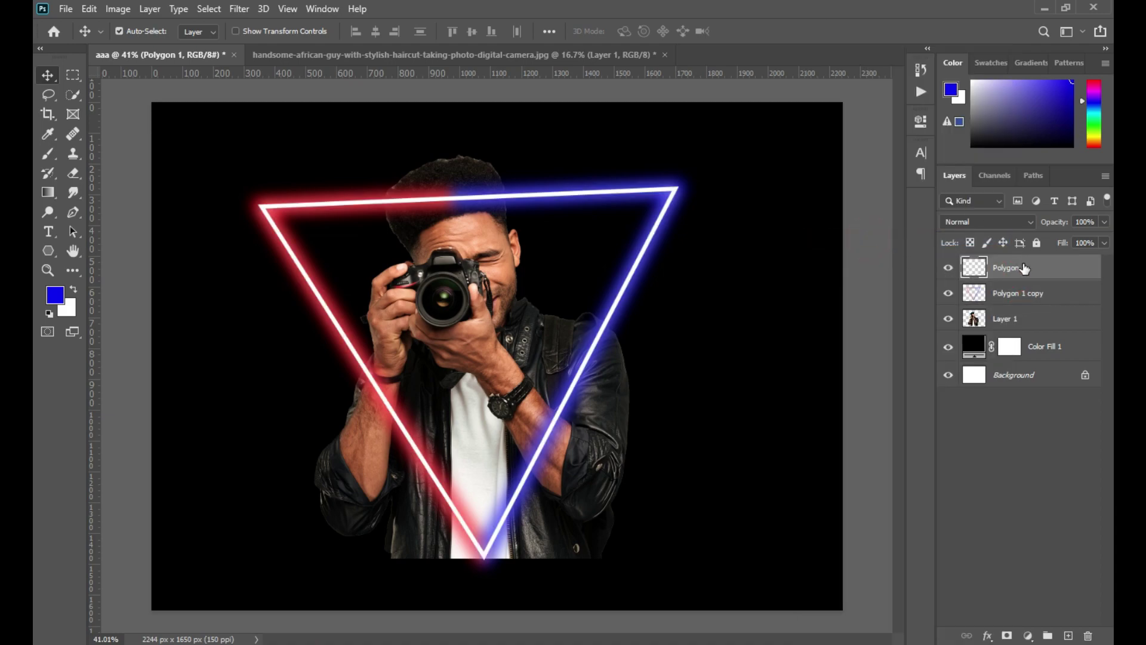
# Erase the white triangle line on Polygon 1 where it crosses the man's hair.
pyautogui.scroll(-3, 664, 287)
pyautogui.scroll(2, 621, 184)
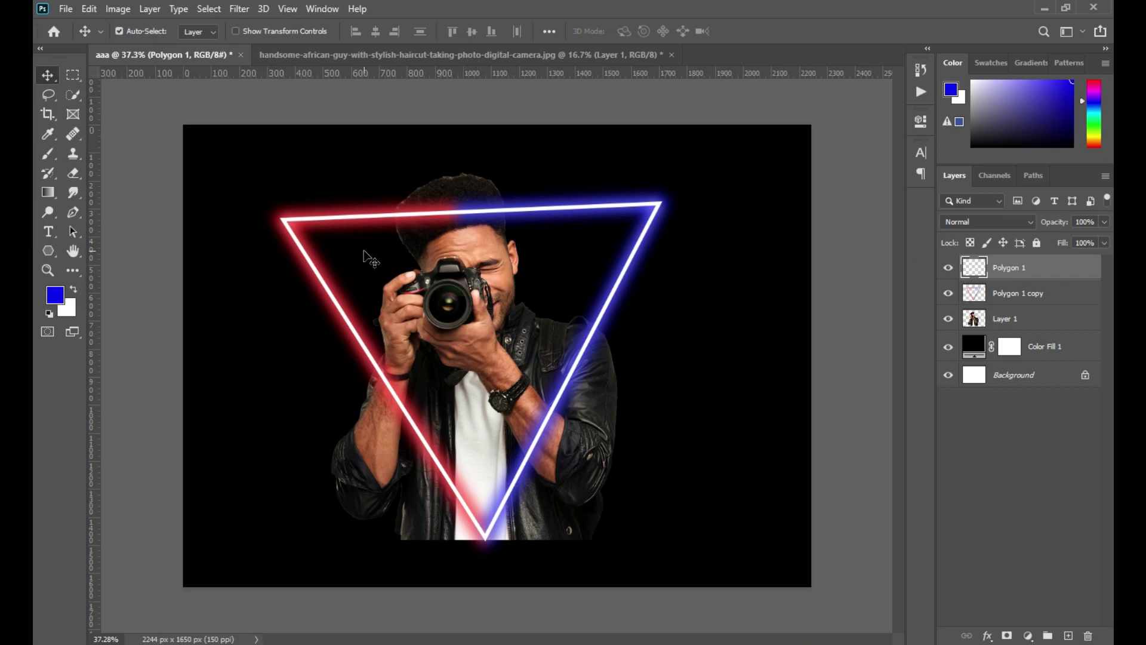
pyautogui.scroll(3, 363, 253)
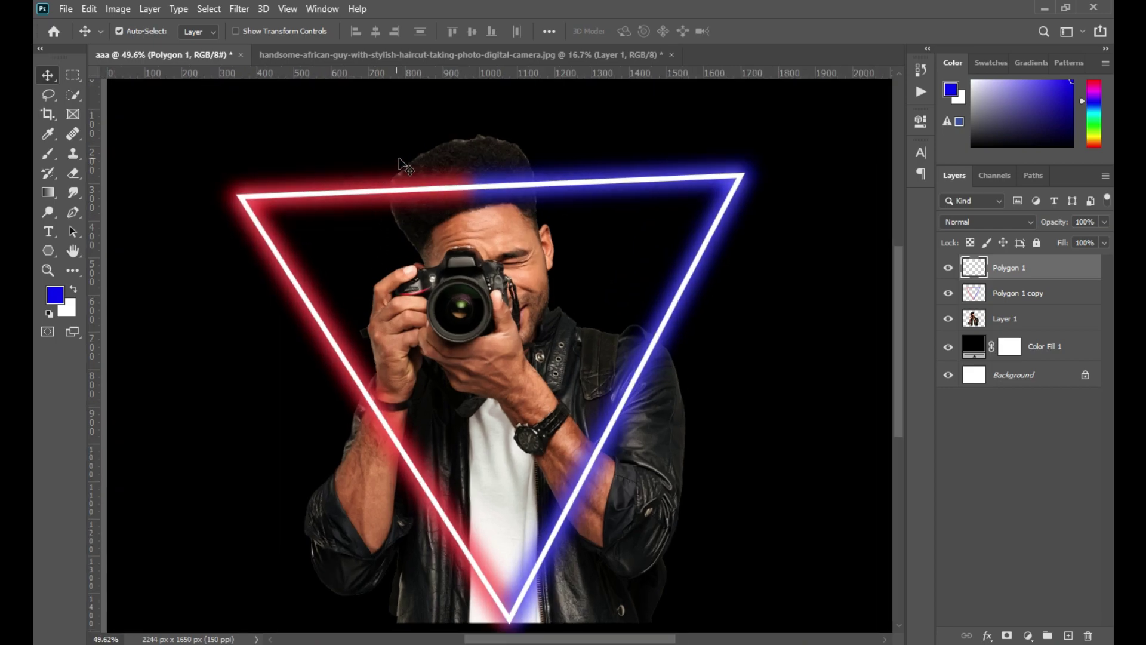
pyautogui.scroll(4, 463, 170)
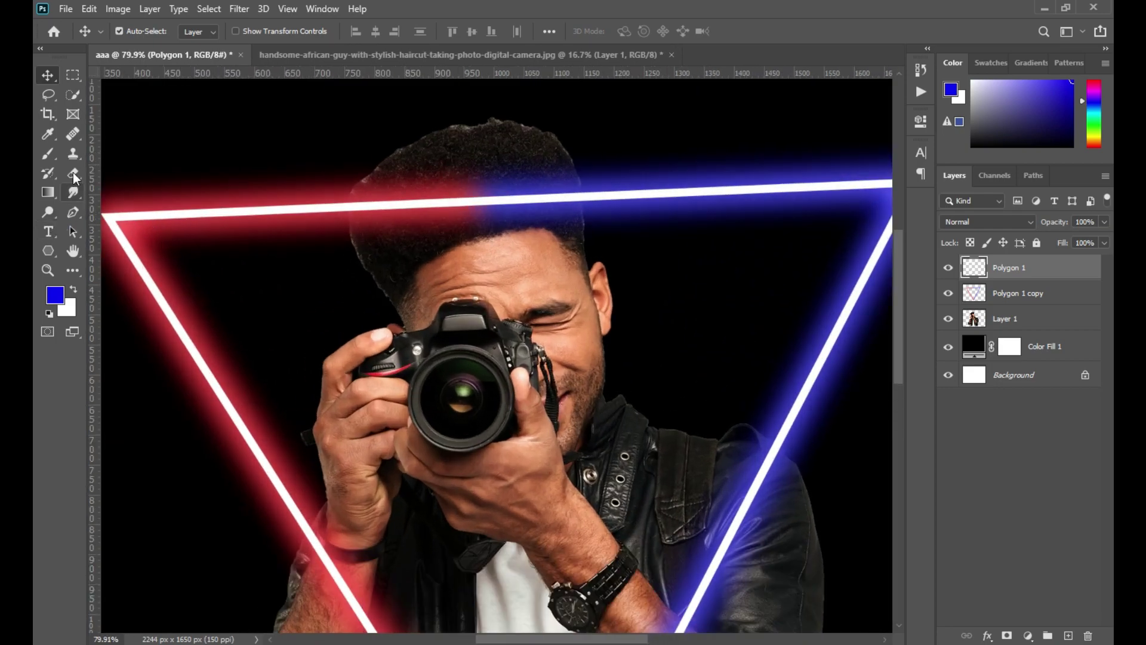
pyautogui.click(73, 175)
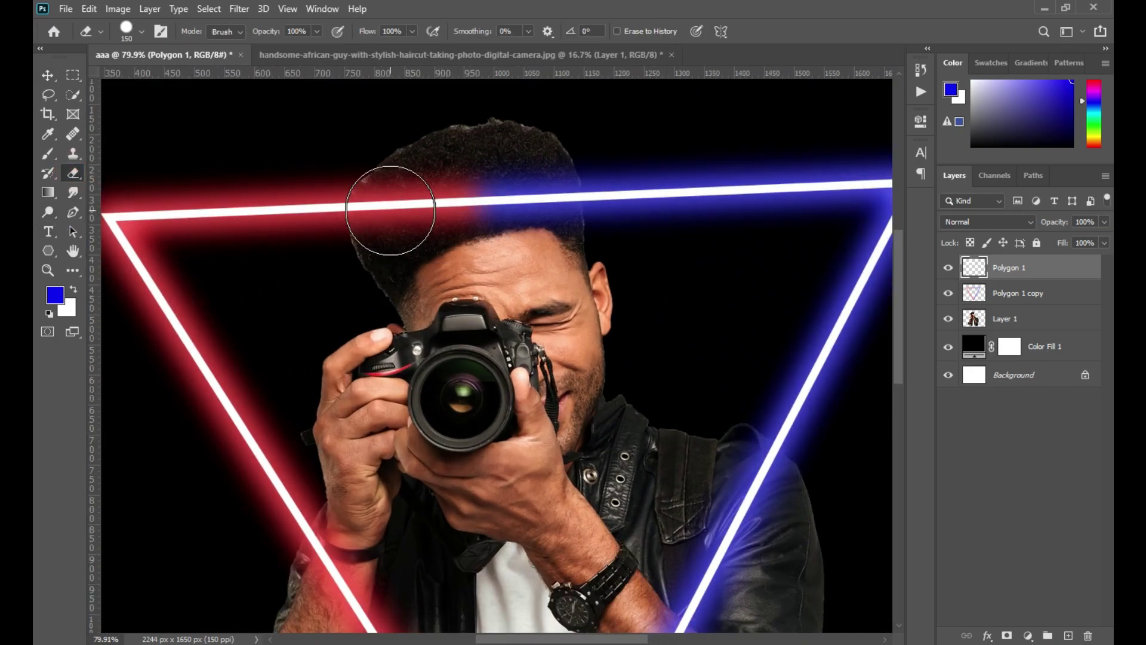
pyautogui.click(393, 209)
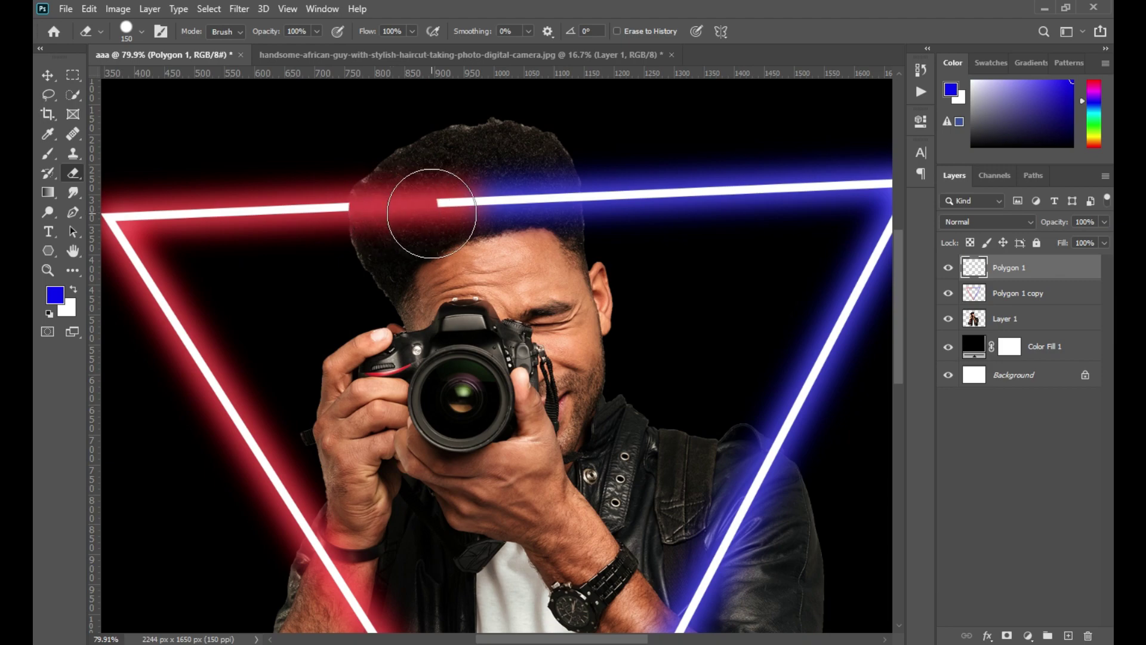
pyautogui.moveTo(431, 213)
pyautogui.mouseDown()
pyautogui.moveTo(435, 199)
pyautogui.moveTo(512, 192)
pyautogui.moveTo(538, 203)
pyautogui.moveTo(533, 193)
pyautogui.mouseUp()
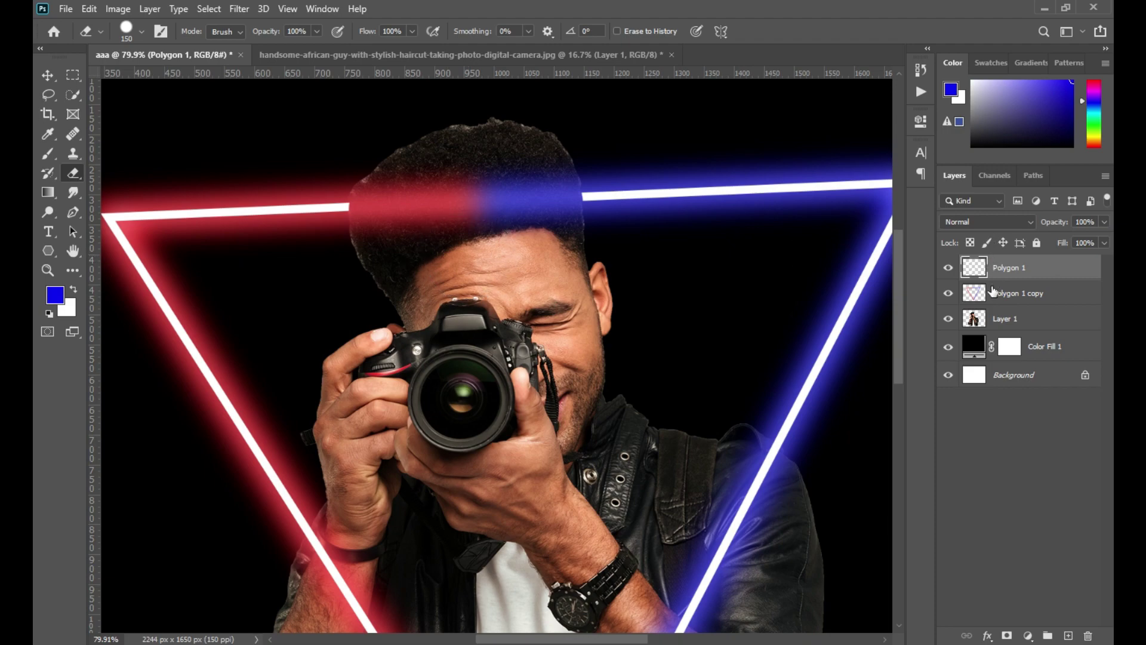
# Erase the red and blue glow on Polygon 1 copy where it covers the man's hair.
pyautogui.click(993, 292)
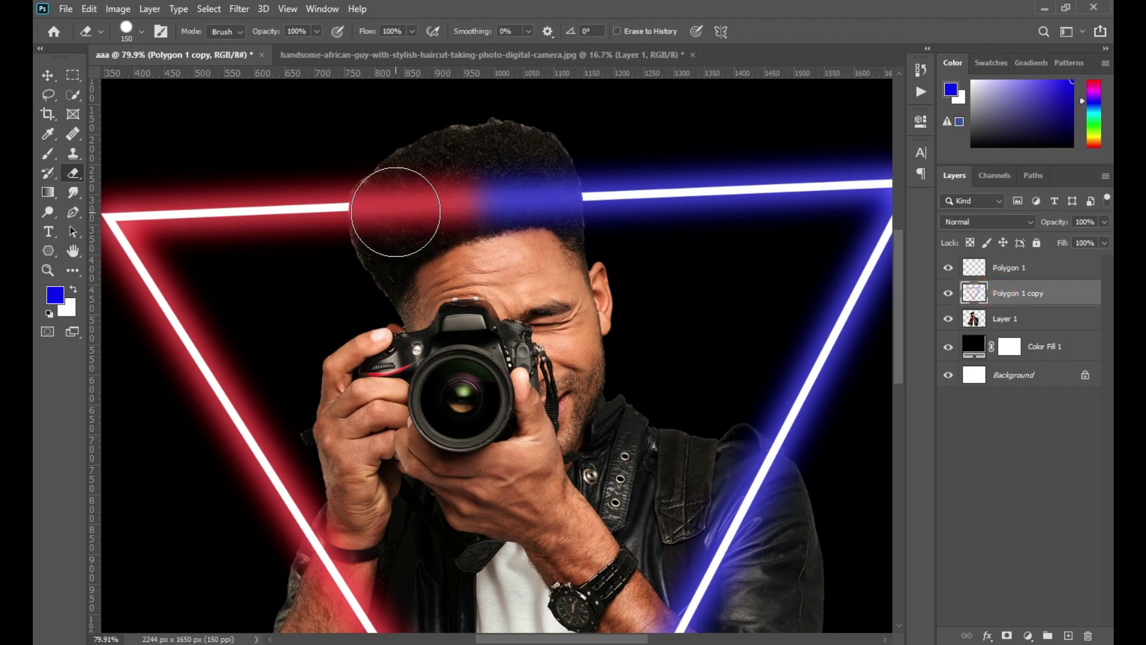
pyautogui.moveTo(388, 205)
pyautogui.mouseDown()
pyautogui.moveTo(453, 210)
pyautogui.moveTo(450, 196)
pyautogui.moveTo(506, 206)
pyautogui.moveTo(538, 192)
pyautogui.moveTo(540, 238)
pyautogui.mouseUp()
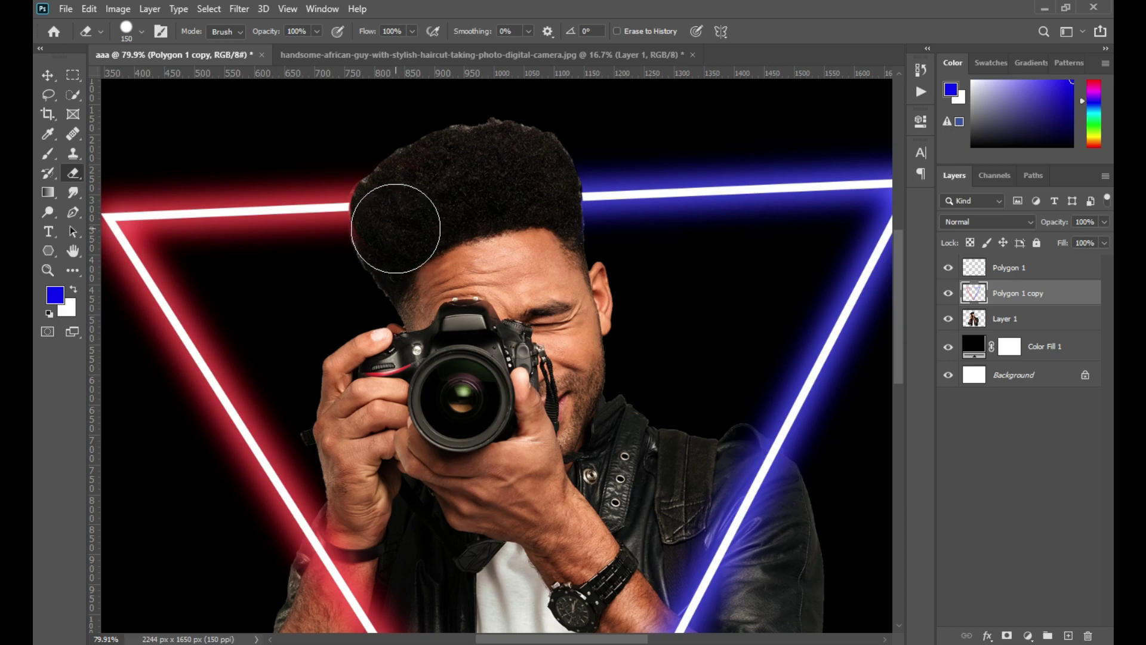
pyautogui.moveTo(395, 229); pyautogui.dragTo(390, 223)
pyautogui.click(395, 224)
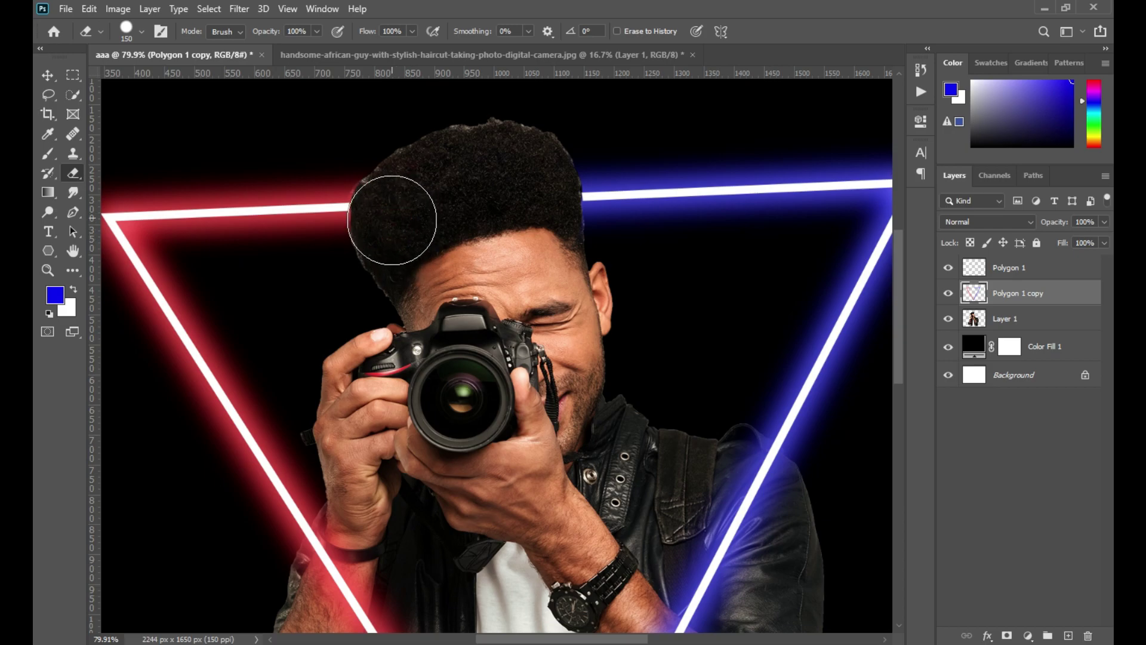
pyautogui.click(409, 217)
pyautogui.scroll(-5, 478, 256)
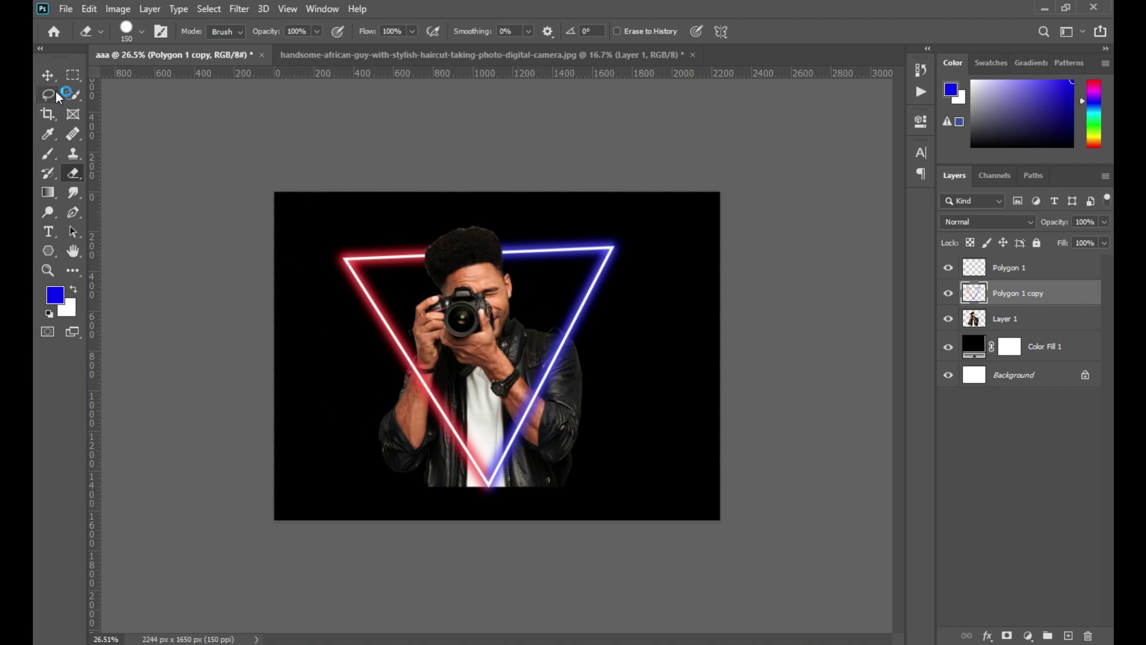
pyautogui.click(47, 77)
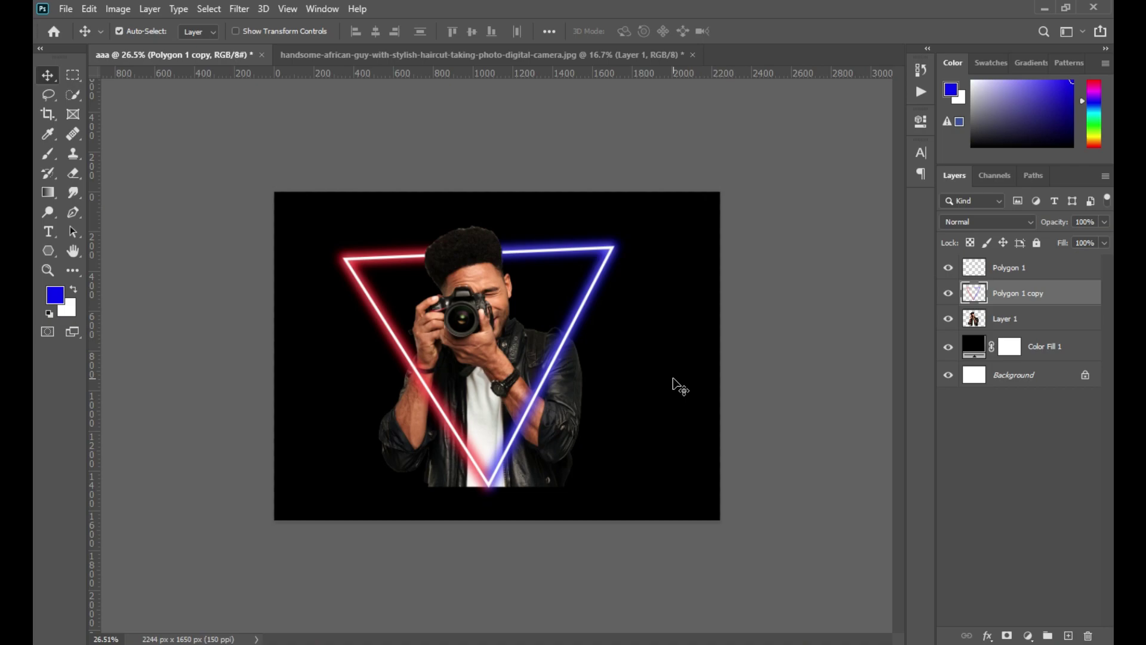
# Erase the man's arm and jacket on Layer 1 outside the triangle's red side.
pyautogui.click(1008, 324)
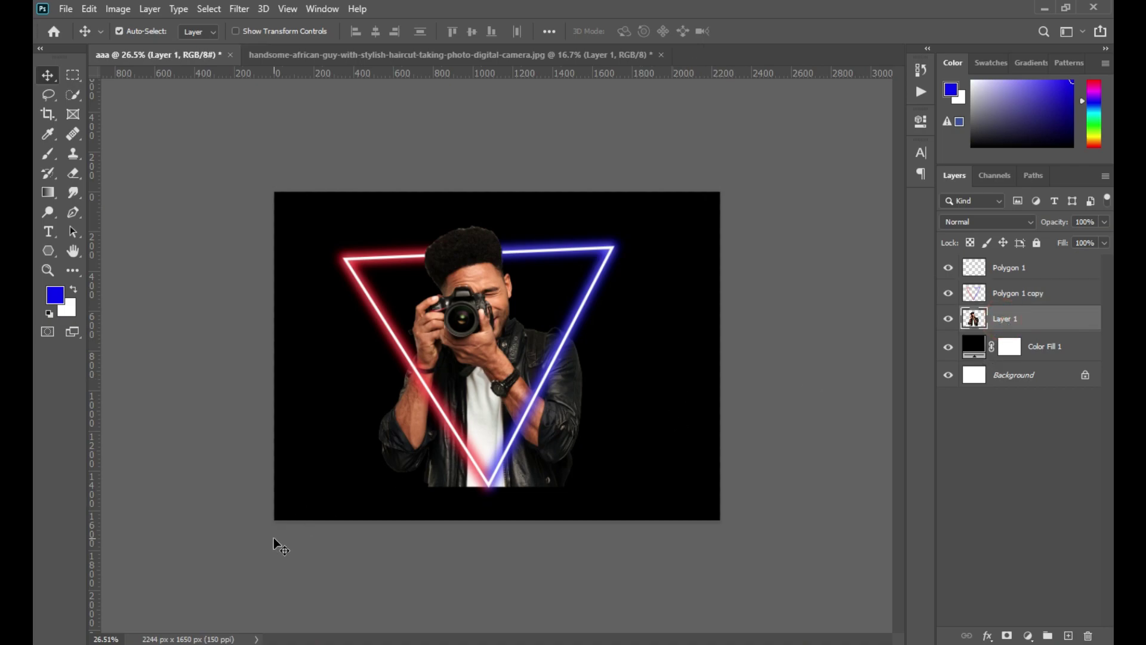
pyautogui.scroll(5, 273, 539)
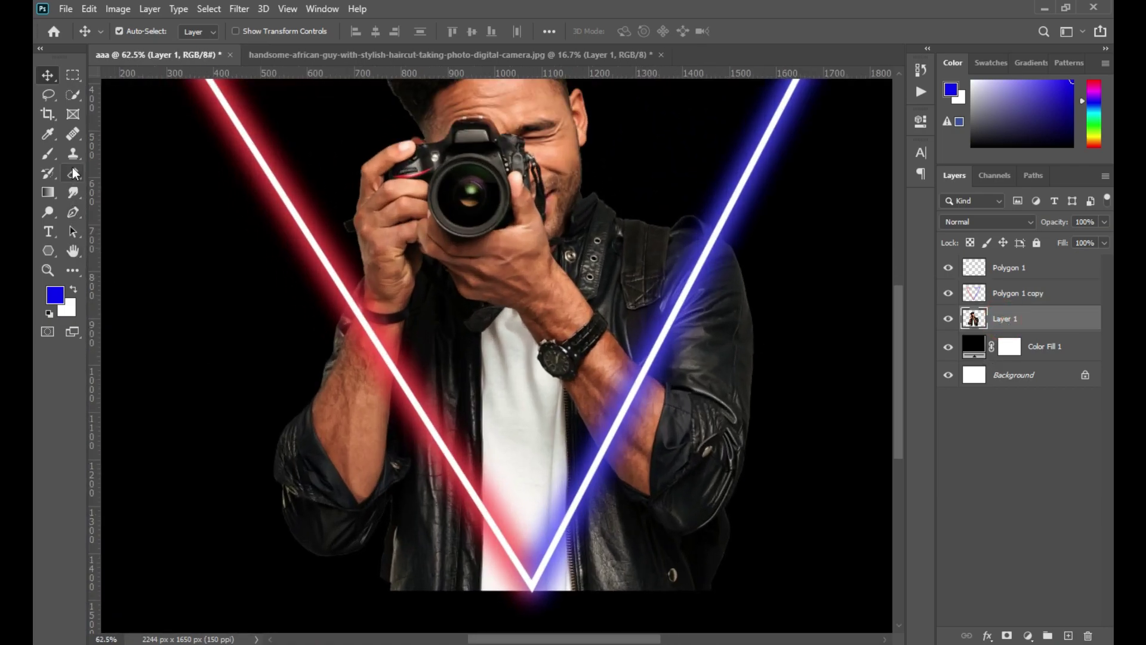
pyautogui.click(74, 173)
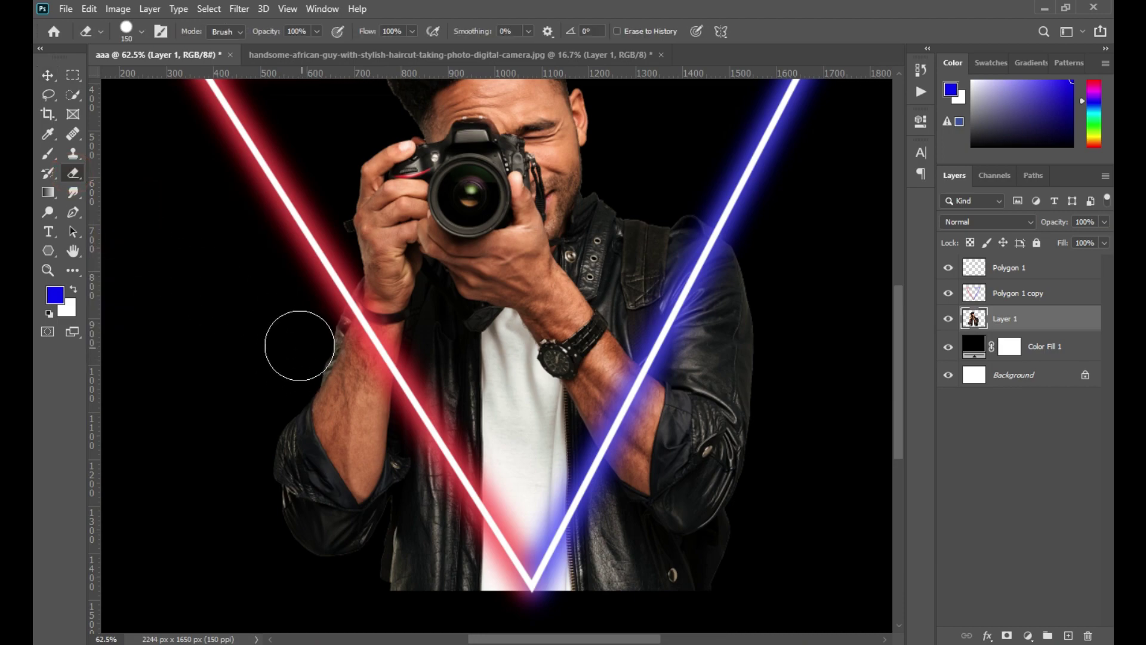
pyautogui.moveTo(305, 332)
pyautogui.mouseDown()
pyautogui.moveTo(338, 460)
pyautogui.moveTo(283, 444)
pyautogui.moveTo(259, 465)
pyautogui.moveTo(345, 477)
pyautogui.moveTo(336, 385)
pyautogui.moveTo(391, 504)
pyautogui.moveTo(376, 436)
pyautogui.moveTo(413, 487)
pyautogui.moveTo(408, 461)
pyautogui.moveTo(418, 474)
pyautogui.moveTo(339, 353)
pyautogui.mouseUp()
pyautogui.scroll(-3, 380, 516)
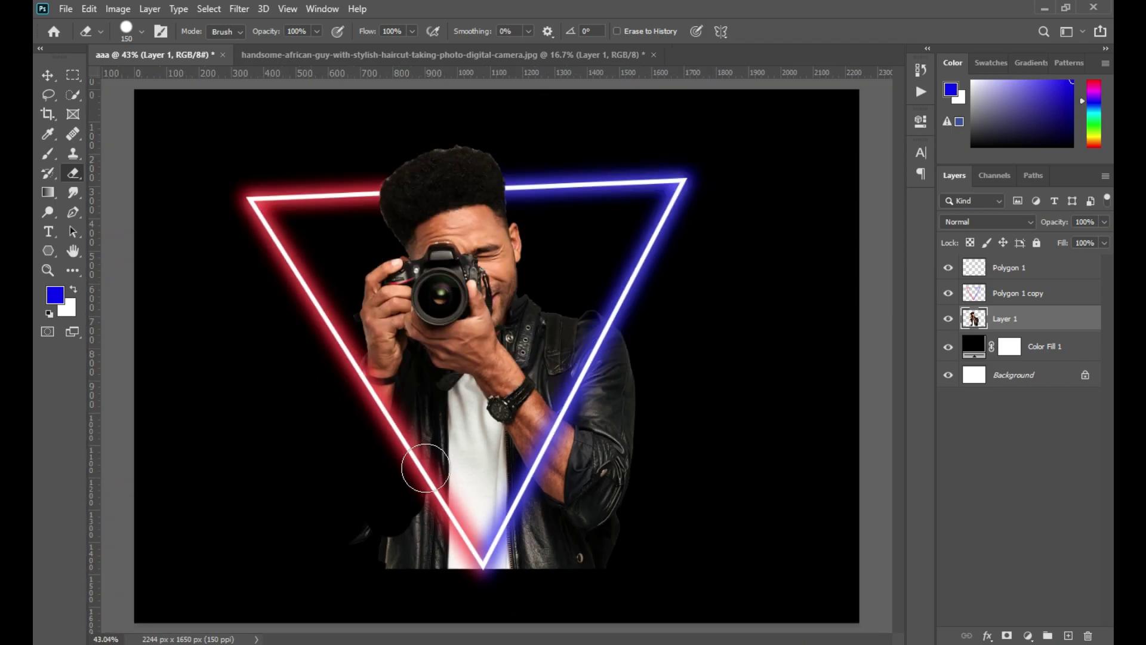
pyautogui.moveTo(402, 510)
pyautogui.mouseDown()
pyautogui.moveTo(466, 585)
pyautogui.moveTo(443, 552)
pyautogui.moveTo(349, 536)
pyautogui.moveTo(400, 580)
pyautogui.mouseUp()
pyautogui.click(442, 549)
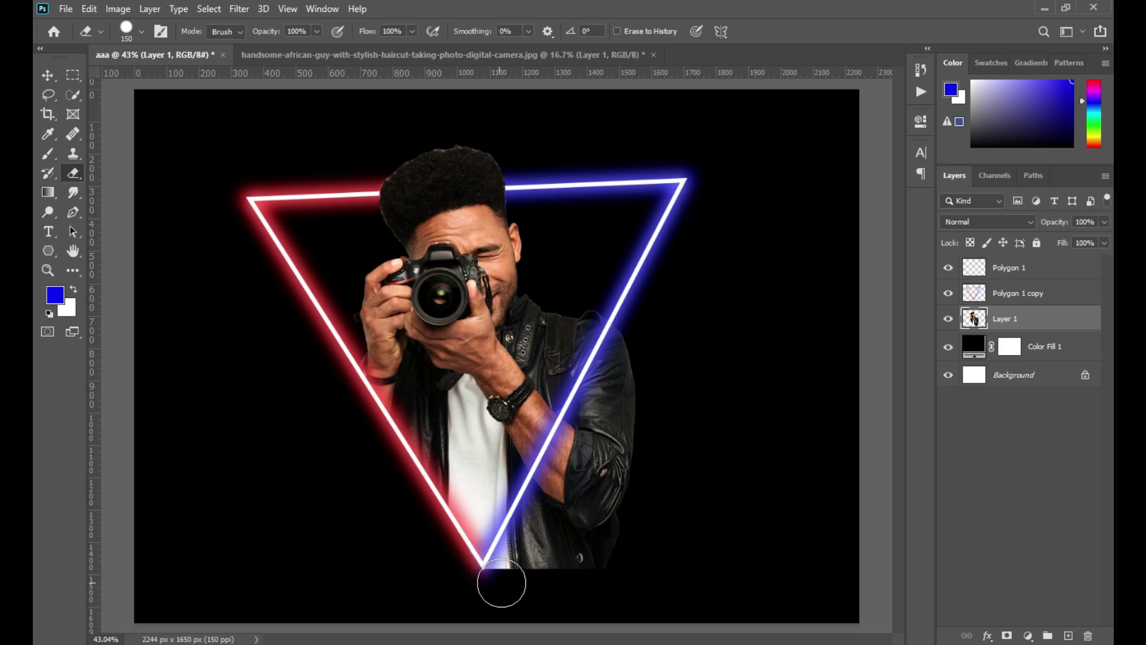
# Erase the man's elbow and jacket on Layer 1 outside the triangle's blue side and lower tip.
pyautogui.moveTo(502, 581)
pyautogui.mouseDown()
pyautogui.moveTo(534, 525)
pyautogui.moveTo(538, 551)
pyautogui.moveTo(584, 542)
pyautogui.moveTo(620, 554)
pyautogui.moveTo(613, 494)
pyautogui.moveTo(635, 423)
pyautogui.moveTo(631, 340)
pyautogui.moveTo(615, 394)
pyautogui.moveTo(615, 372)
pyautogui.moveTo(540, 502)
pyautogui.mouseUp()
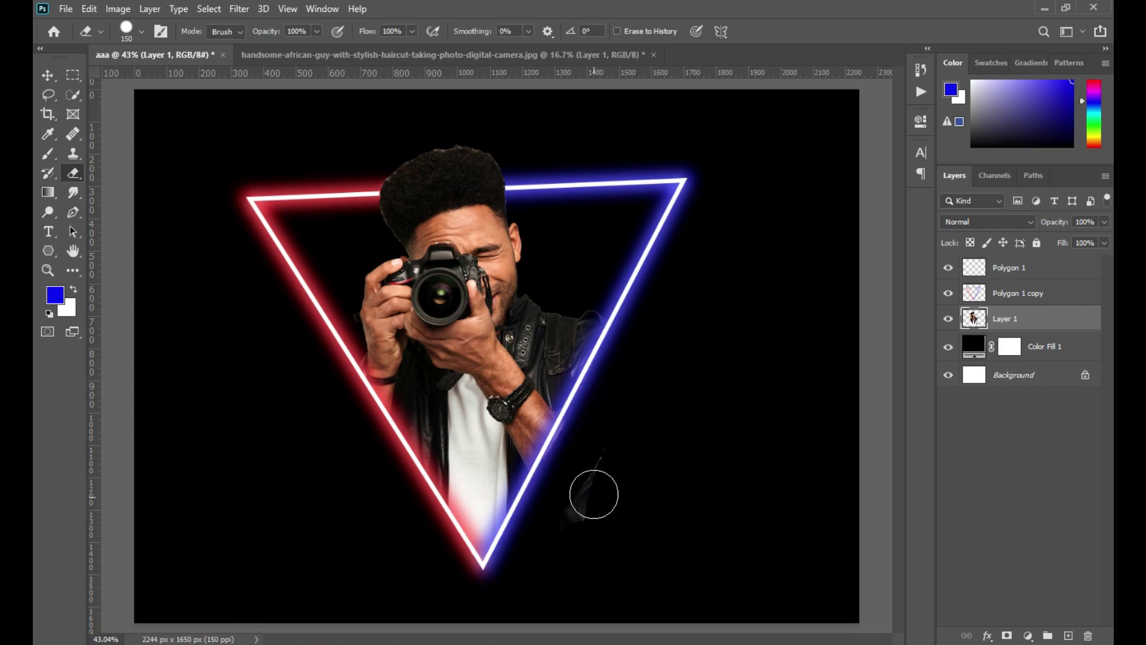
pyautogui.moveTo(611, 437); pyautogui.dragTo(586, 519)
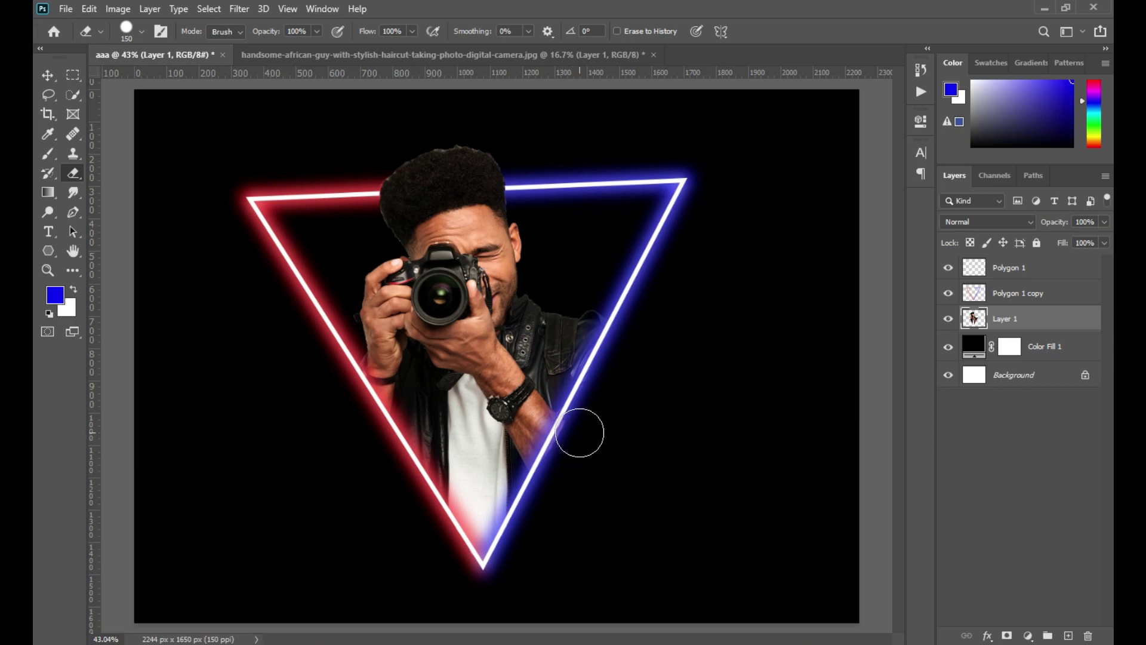
pyautogui.click(582, 431)
pyautogui.moveTo(581, 432); pyautogui.dragTo(563, 456)
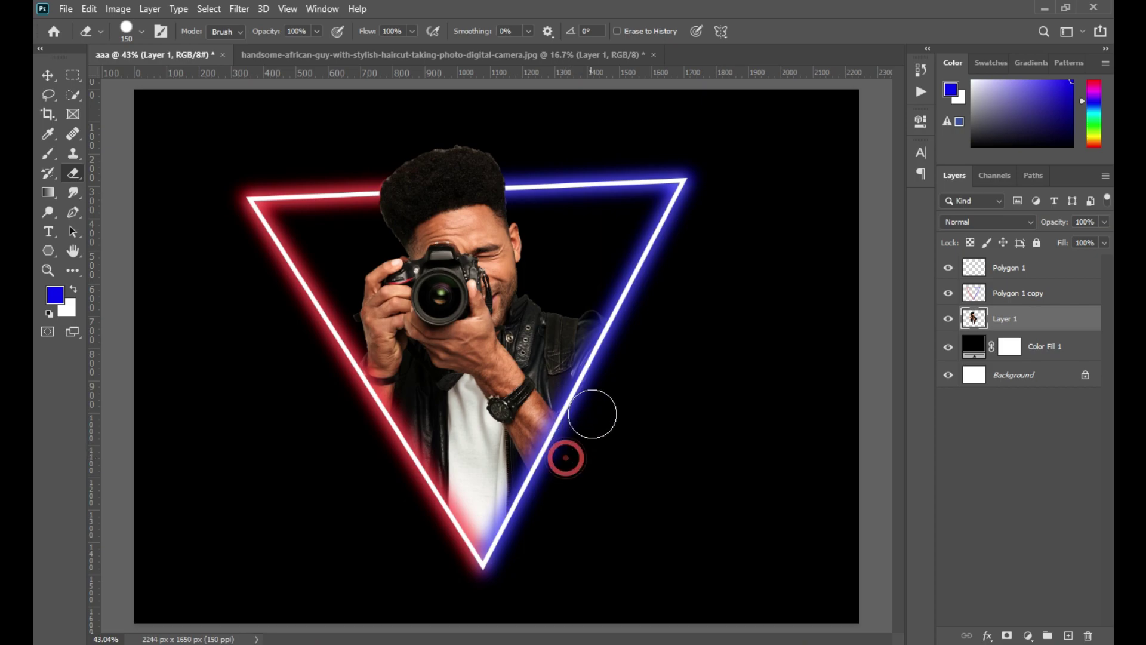
pyautogui.moveTo(604, 389)
pyautogui.mouseDown()
pyautogui.moveTo(596, 432)
pyautogui.moveTo(634, 432)
pyautogui.moveTo(563, 473)
pyautogui.mouseUp()
pyautogui.scroll(1, 634, 477)
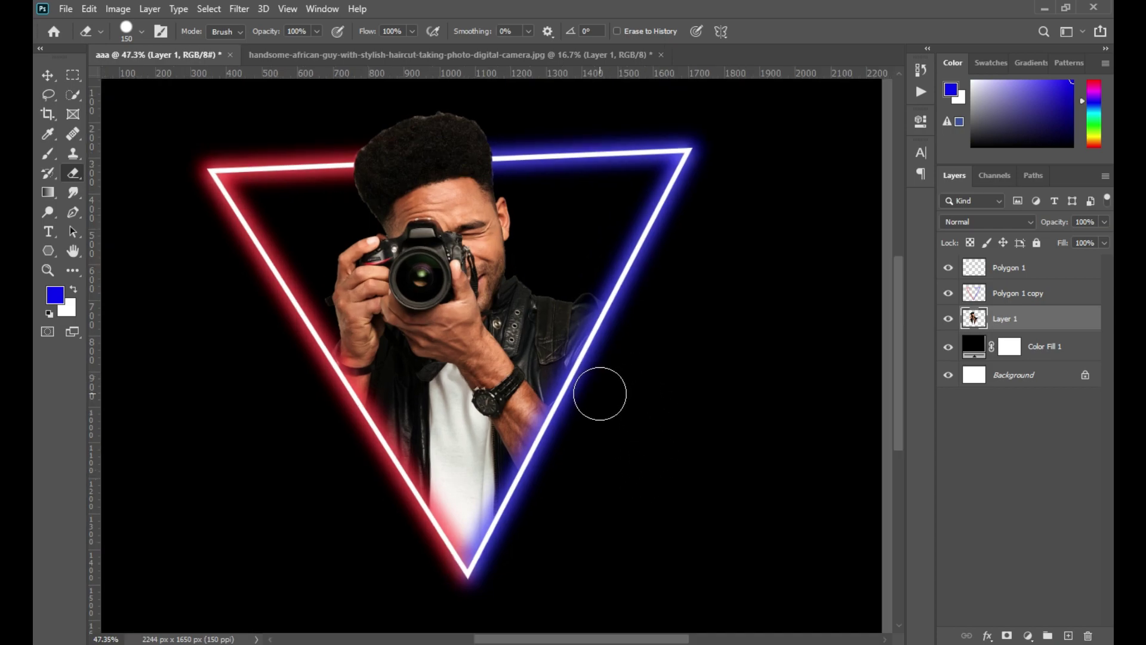
# Merge the Polygon 1 and Polygon 1 copy layers into one layer.
pyautogui.click(47, 76)
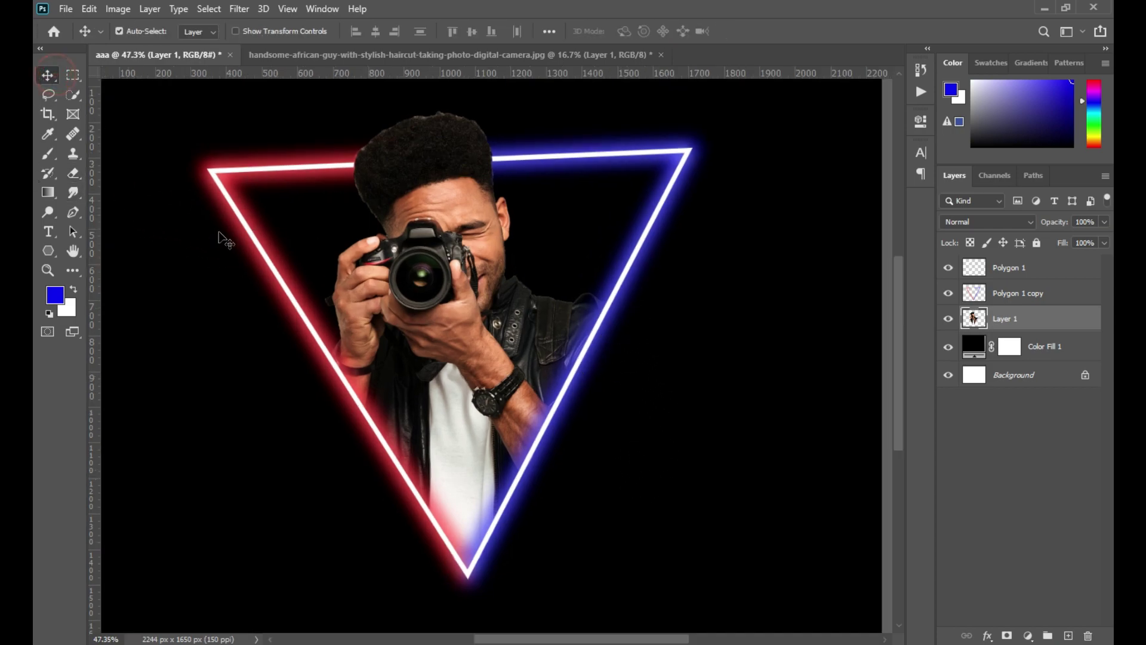
pyautogui.click(593, 340)
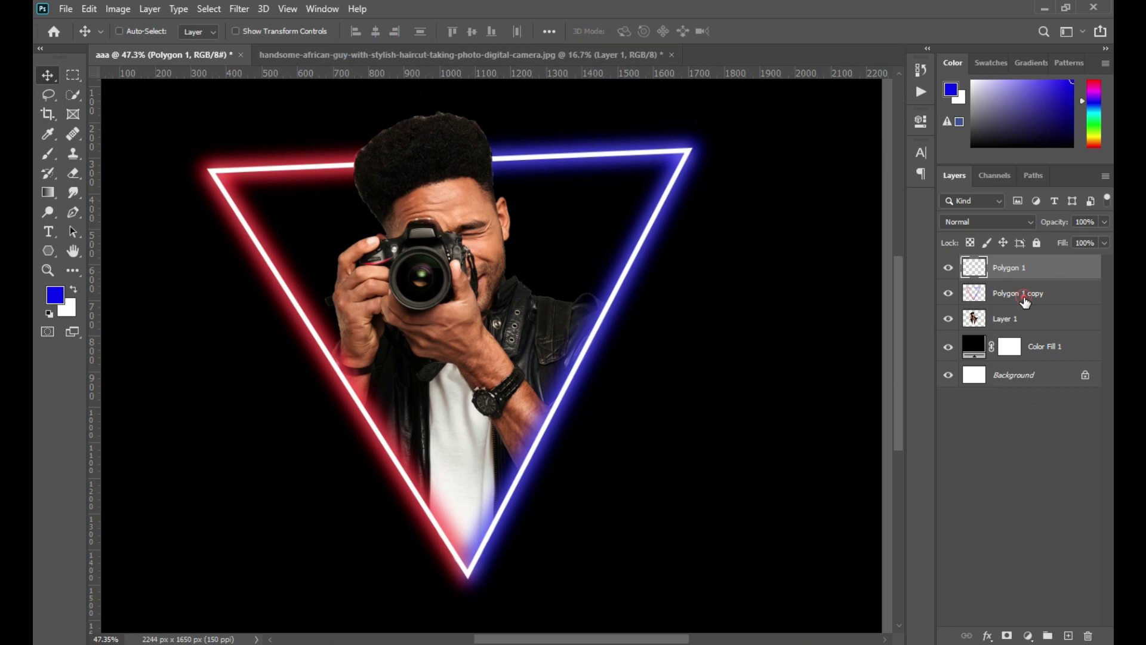
pyautogui.keyDown('ctrl'); pyautogui.click(1025, 294); pyautogui.keyUp('ctrl')
pyautogui.hotkey('ctrl', 'e')
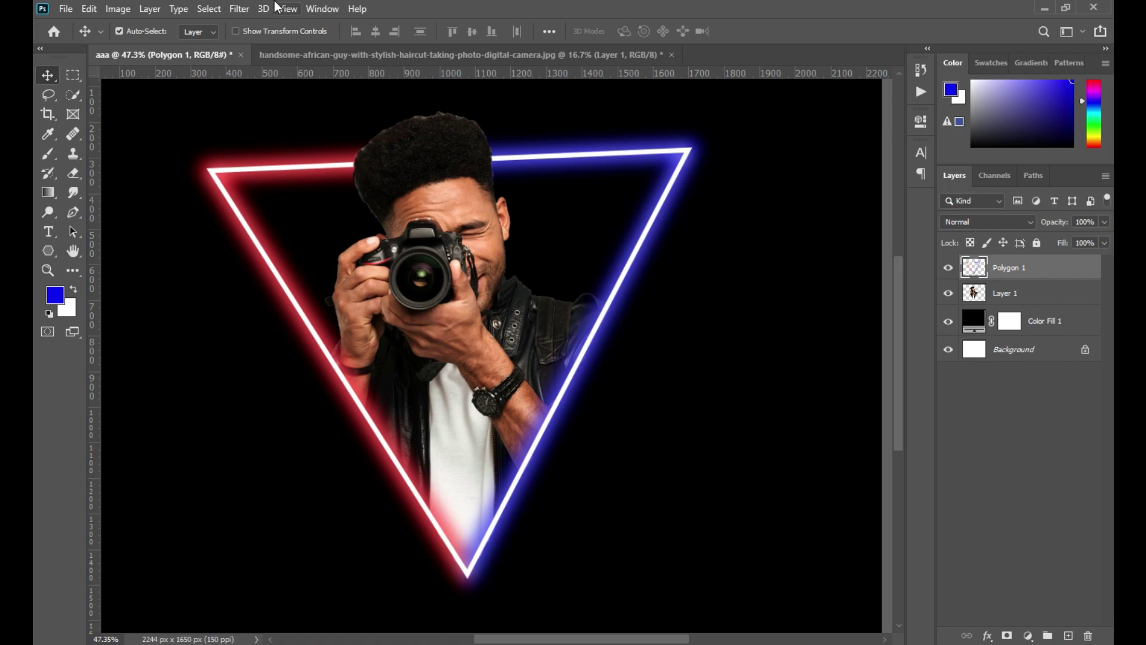
# Try a Camera Raw filter on Polygon 1 with Temperature +7, Highlights +14, Shadows +24 and Exposure 0.
pyautogui.click(234, 9)
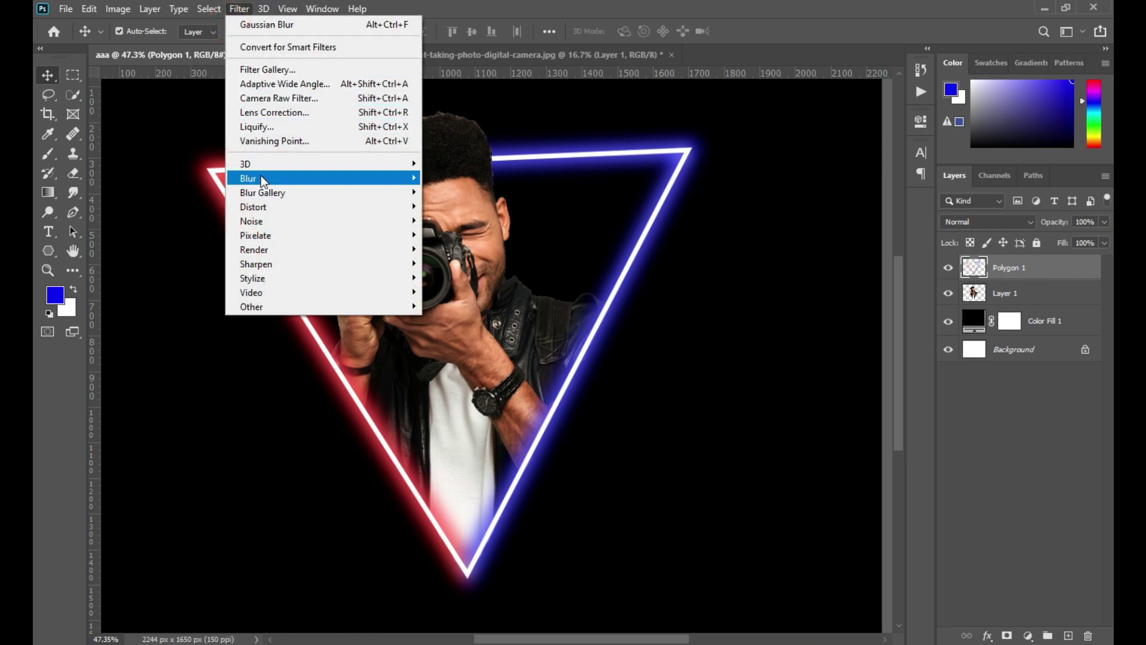
pyautogui.click(269, 98)
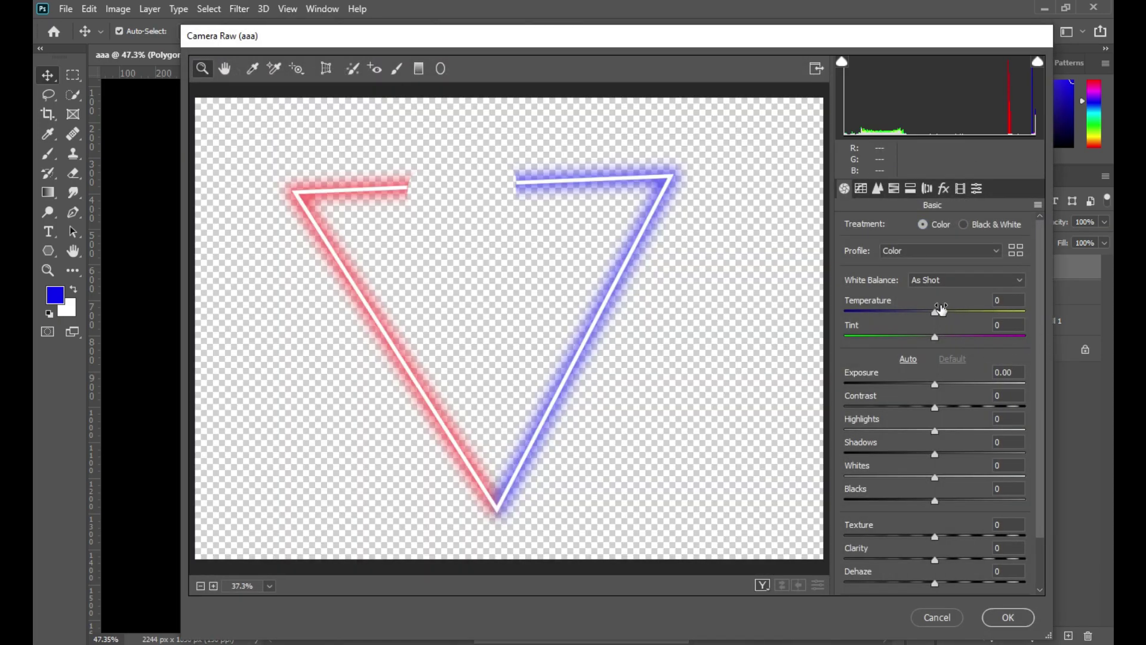
pyautogui.moveTo(938, 311); pyautogui.dragTo(943, 310)
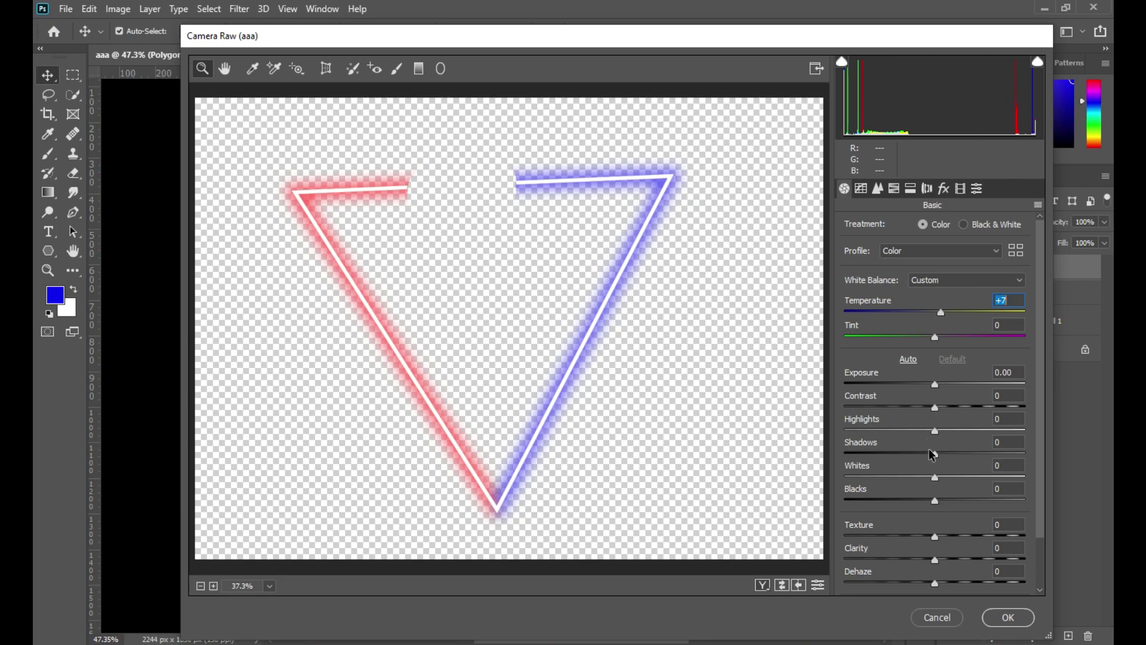
pyautogui.moveTo(936, 459); pyautogui.dragTo(948, 430)
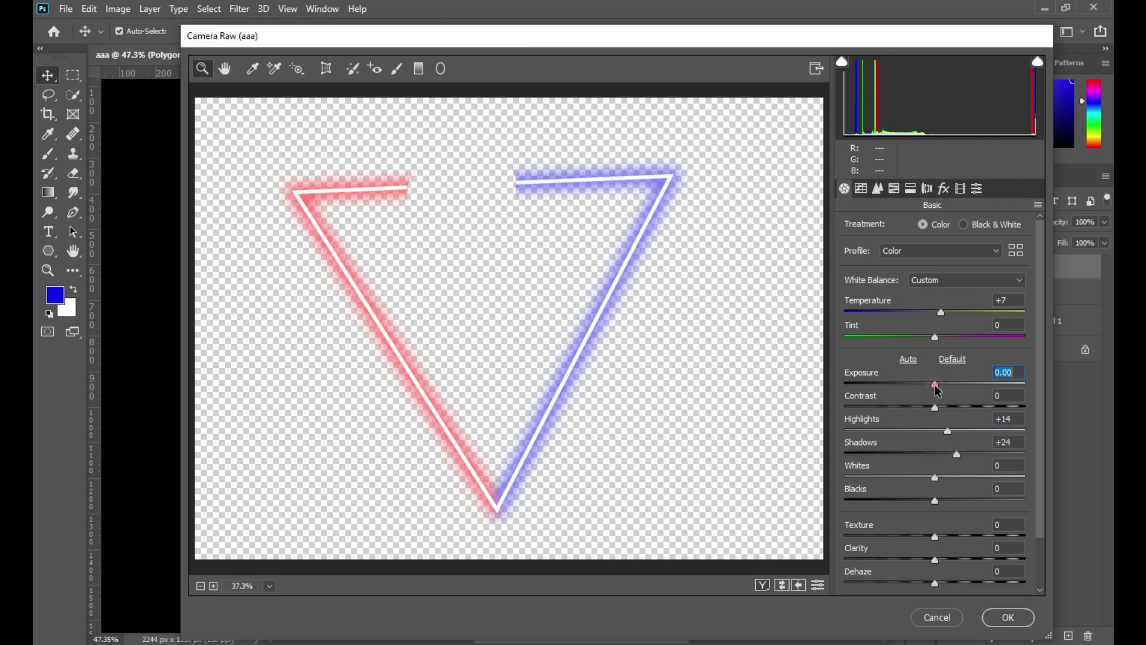
pyautogui.moveTo(937, 390); pyautogui.dragTo(940, 391)
pyautogui.write('0')
# Try shifting the Camera Raw HSL hues of the reds, the blues to +16 and the magentas to +7.
pyautogui.click(861, 189)
pyautogui.click(877, 189)
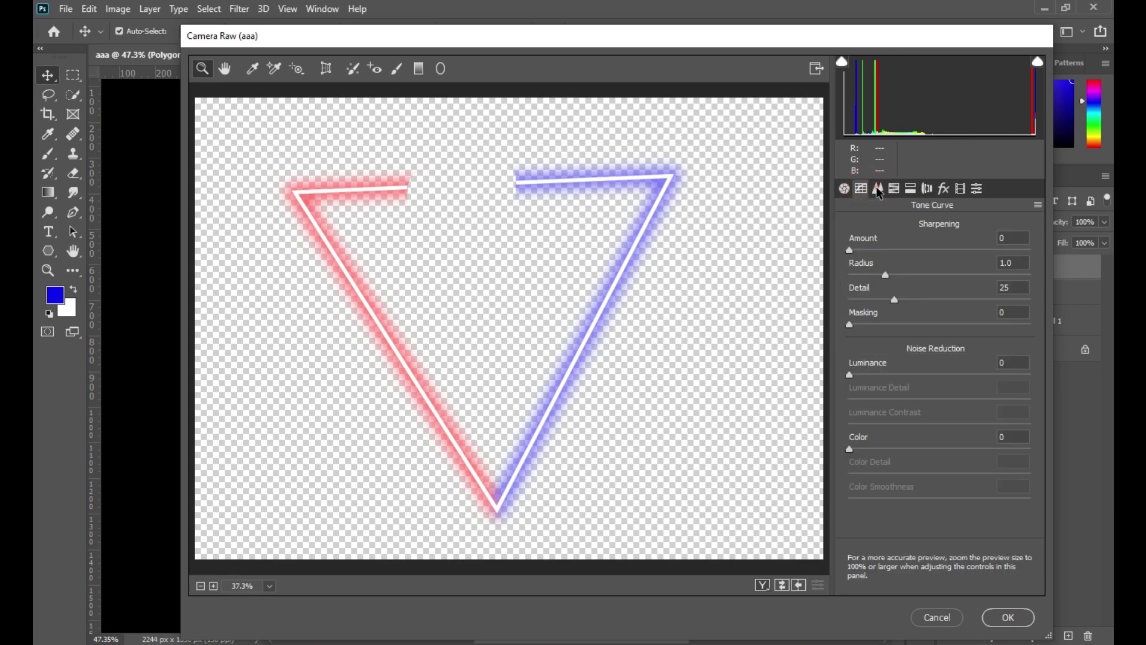
pyautogui.click(894, 189)
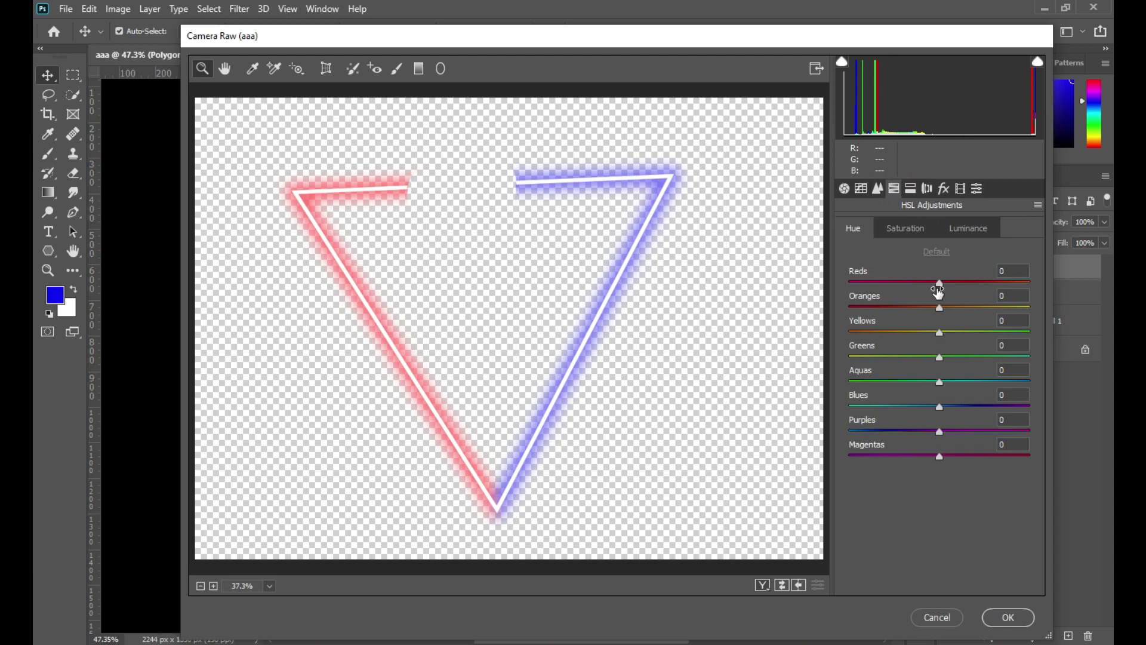
pyautogui.moveTo(941, 289); pyautogui.dragTo(949, 288)
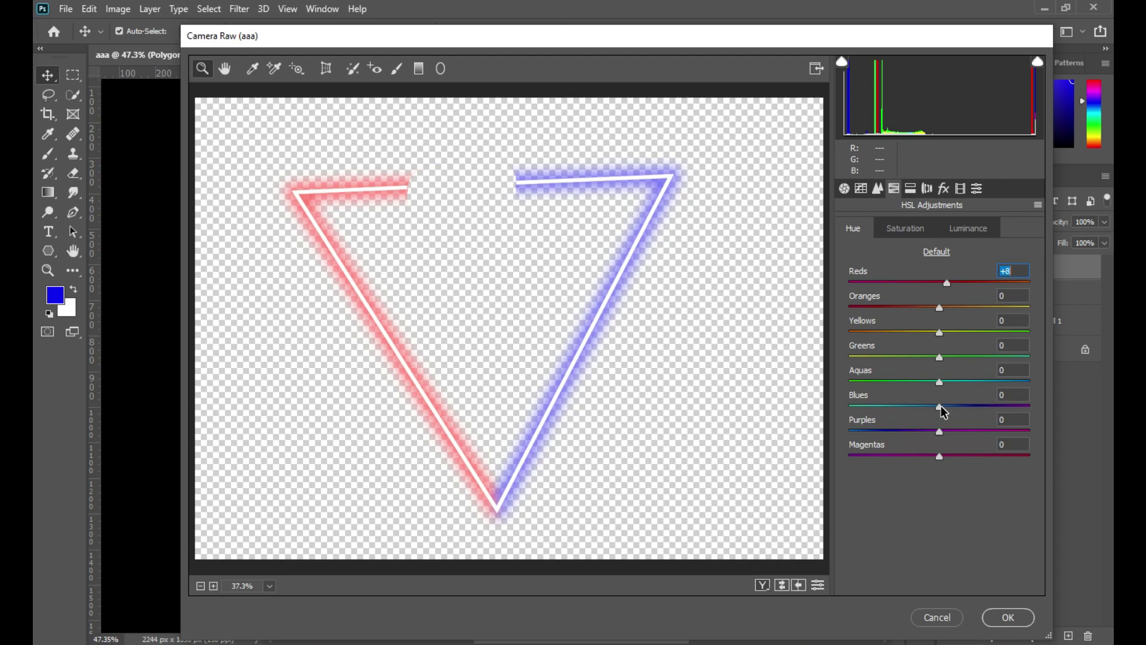
pyautogui.moveTo(941, 406); pyautogui.dragTo(956, 408)
pyautogui.moveTo(943, 456); pyautogui.dragTo(947, 456)
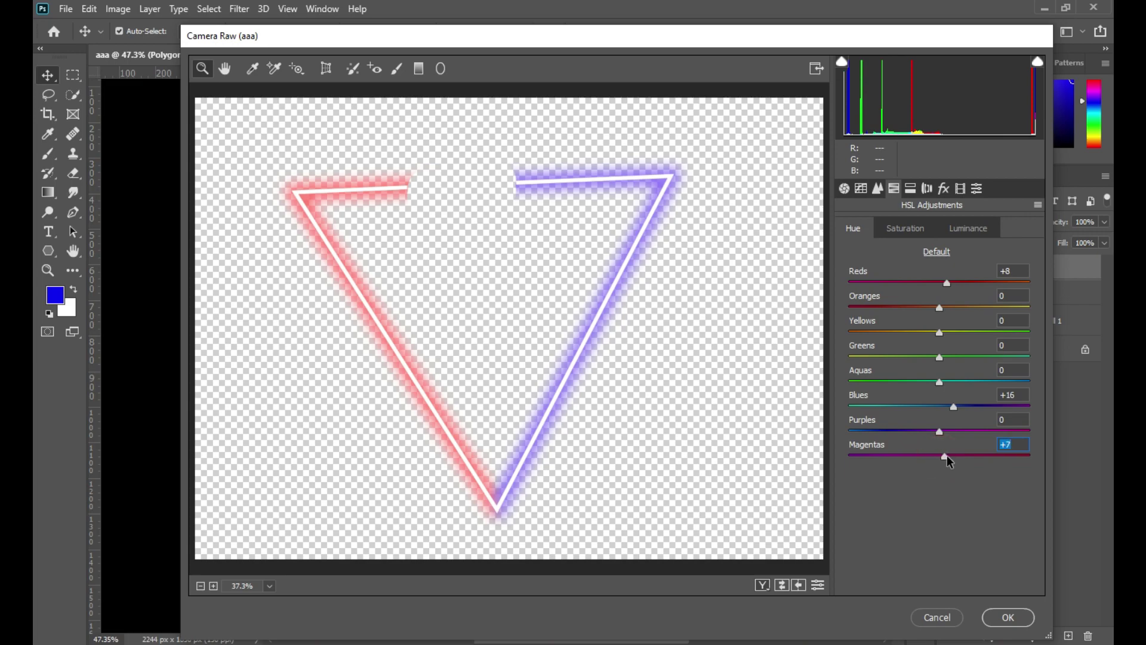
pyautogui.click(950, 284)
# Apply the Camera Raw filter with a Split Toning balance of +10, and undo it.
pyautogui.click(916, 189)
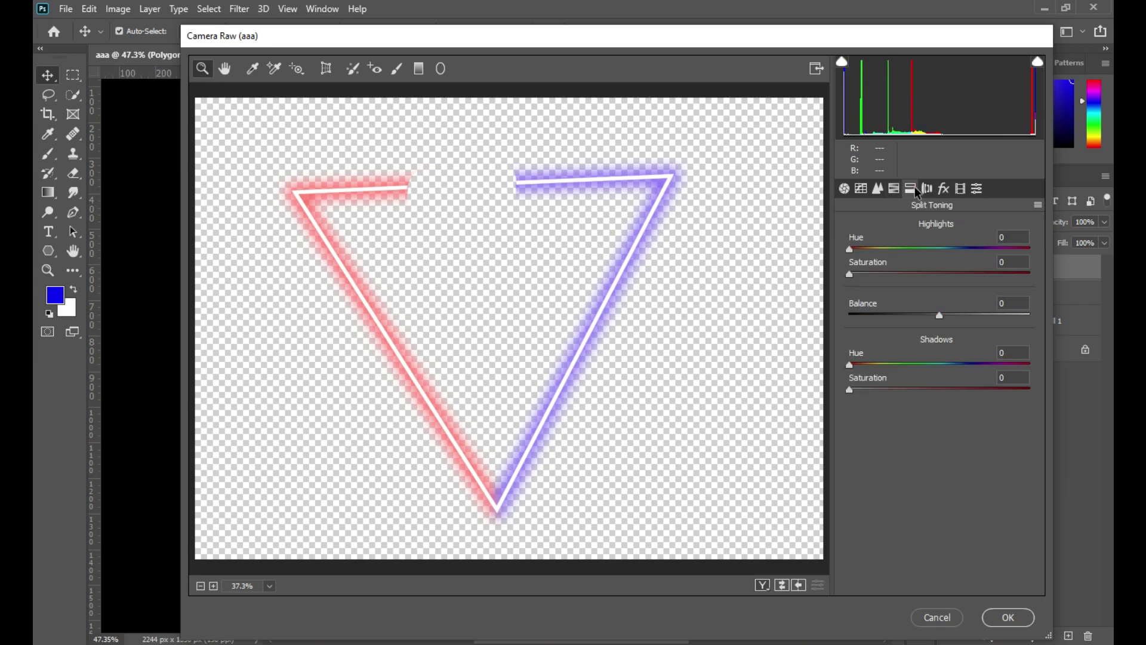
pyautogui.moveTo(855, 255); pyautogui.dragTo(858, 255)
pyautogui.moveTo(939, 316)
pyautogui.mouseDown()
pyautogui.moveTo(950, 316)
pyautogui.moveTo(923, 315)
pyautogui.mouseUp()
pyautogui.click(1013, 623)
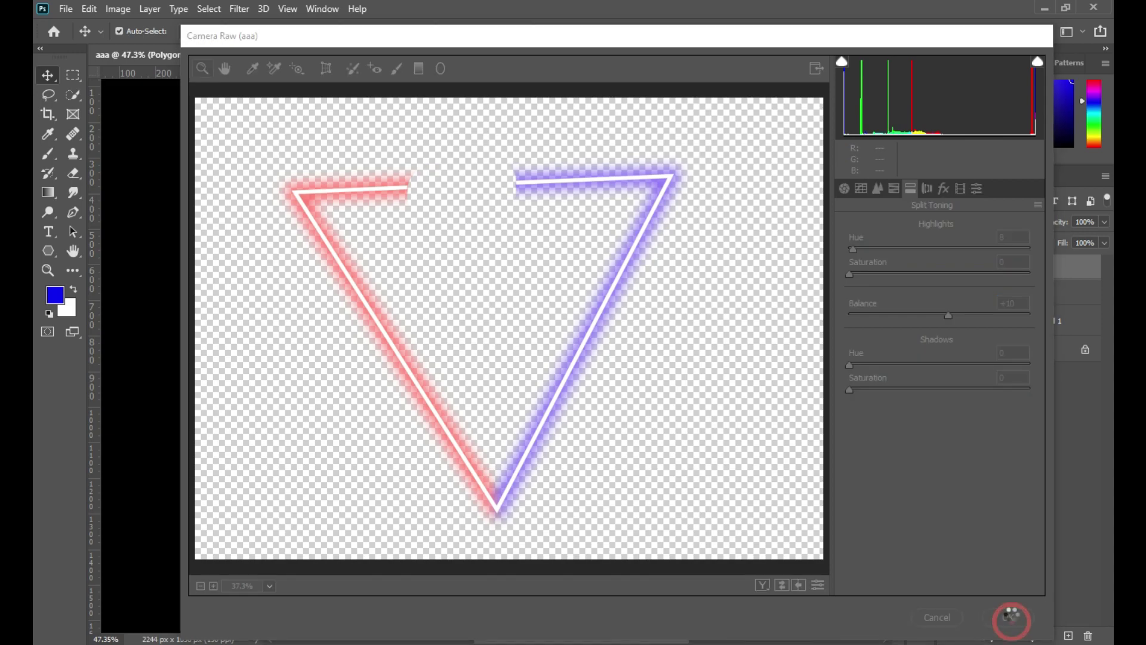
pyautogui.scroll(-1, 698, 370)
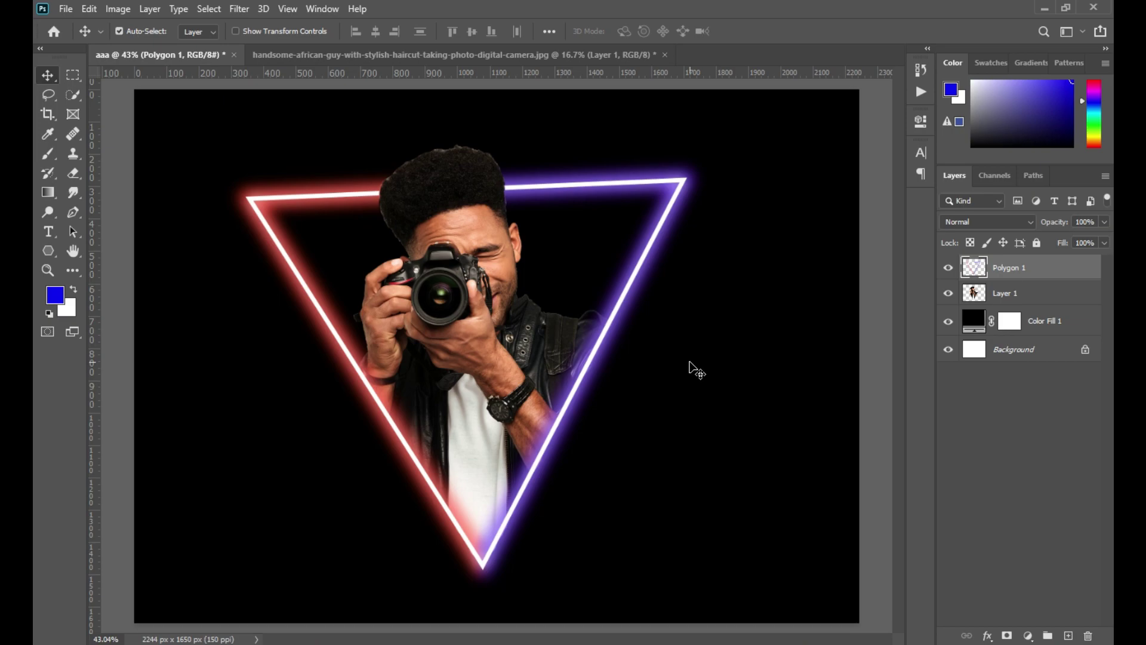
pyautogui.hotkey('ctrl', 'z')
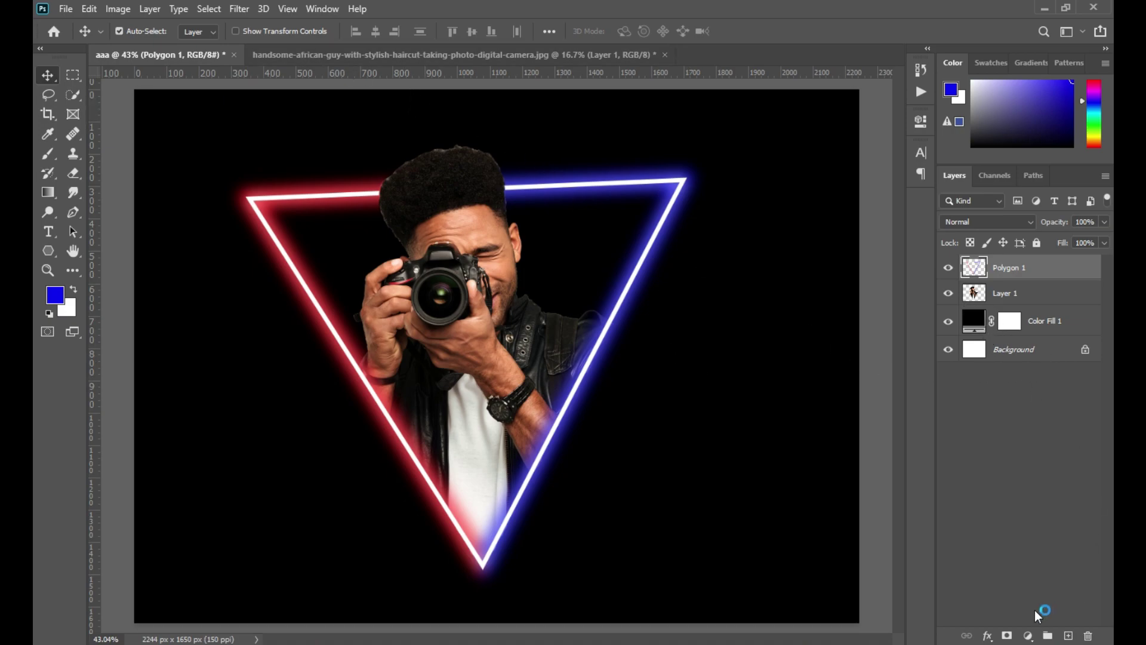
# Add a Hue/Saturation adjustment clipped to Polygon 1 with Saturation +38 and Lightness -12.
pyautogui.click(1027, 637)
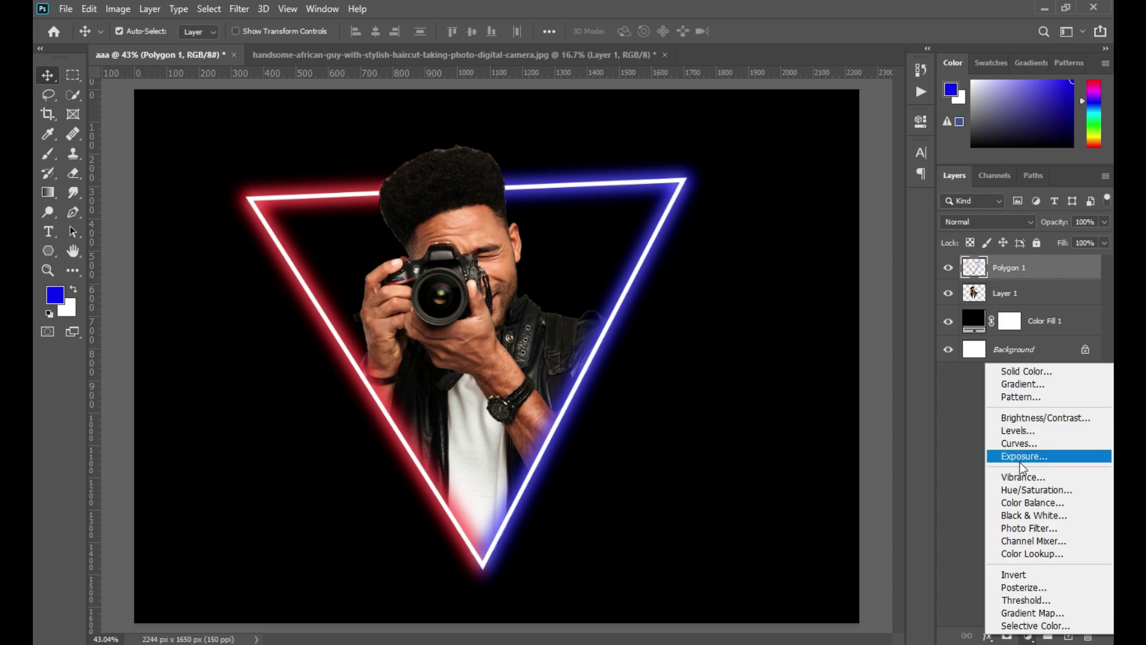
pyautogui.click(1026, 492)
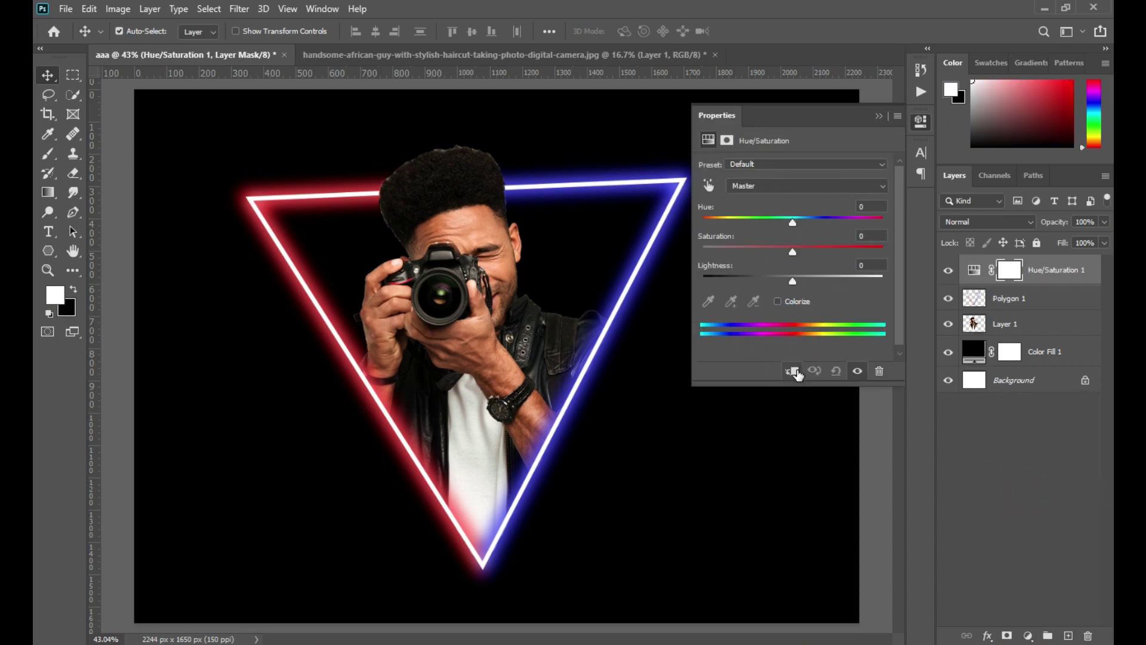
pyautogui.click(794, 371)
pyautogui.moveTo(792, 258); pyautogui.dragTo(783, 282)
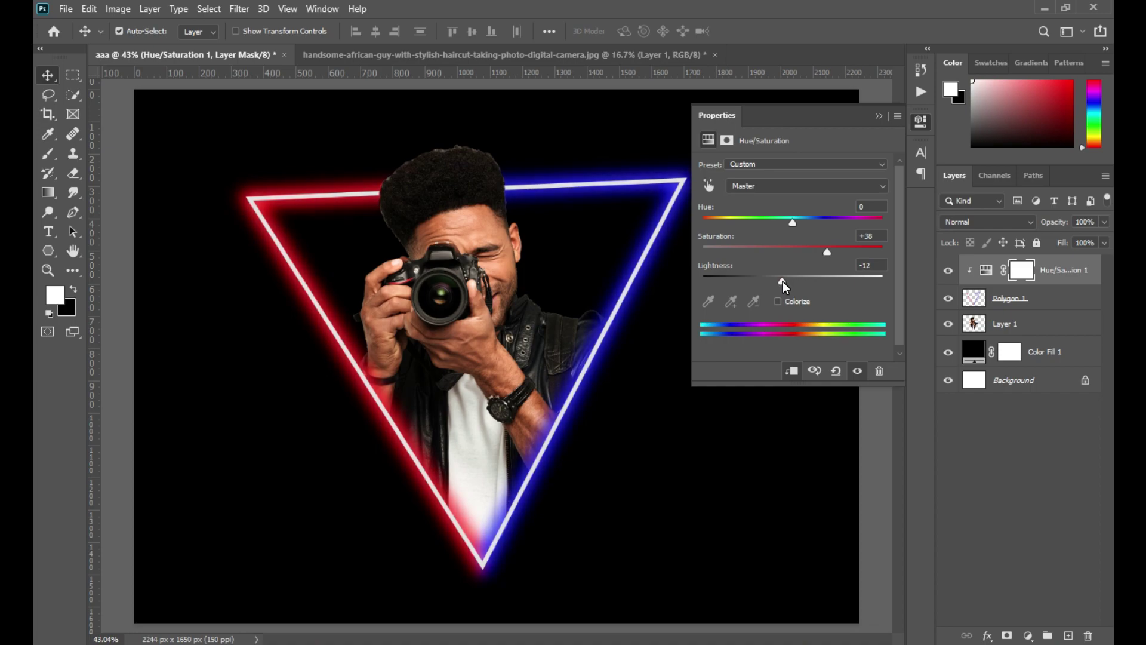
pyautogui.click(794, 223)
pyautogui.click(878, 116)
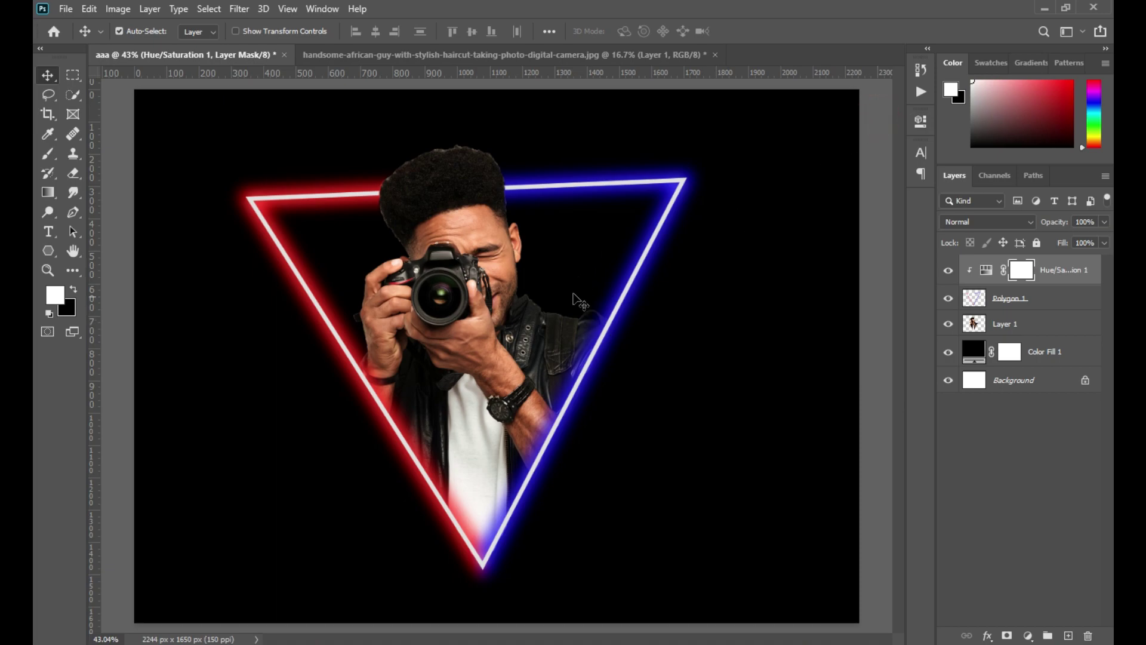
# Paint blue #0d00ff on a new top layer over the half of the man nearest the triangle's blue side.
pyautogui.click(1068, 635)
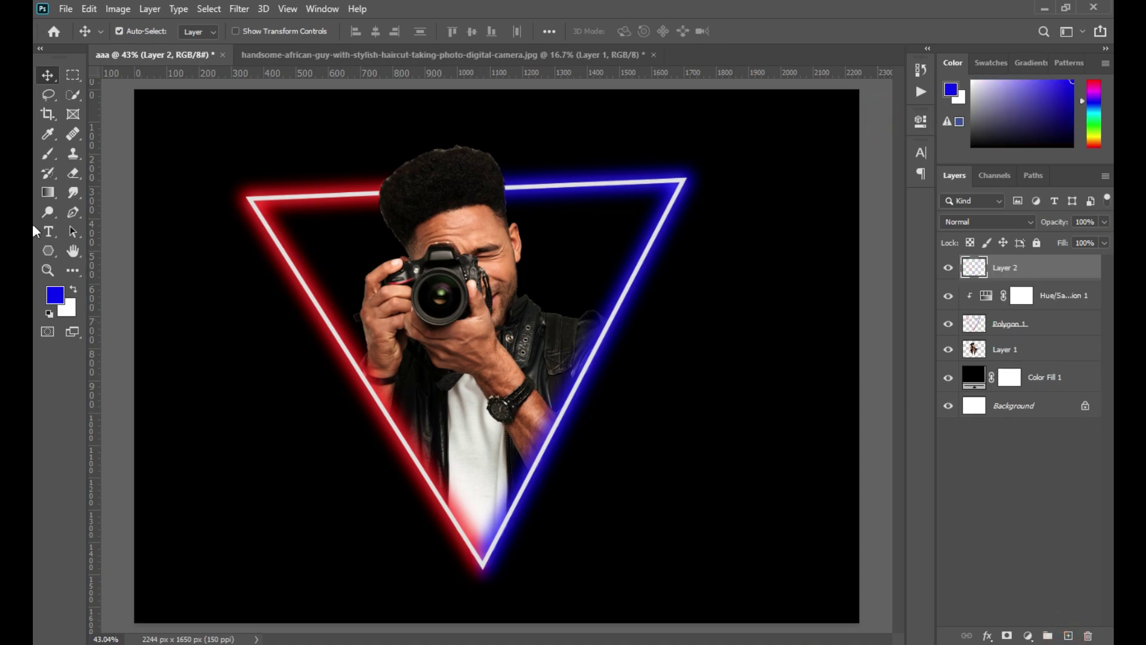
pyautogui.click(55, 297)
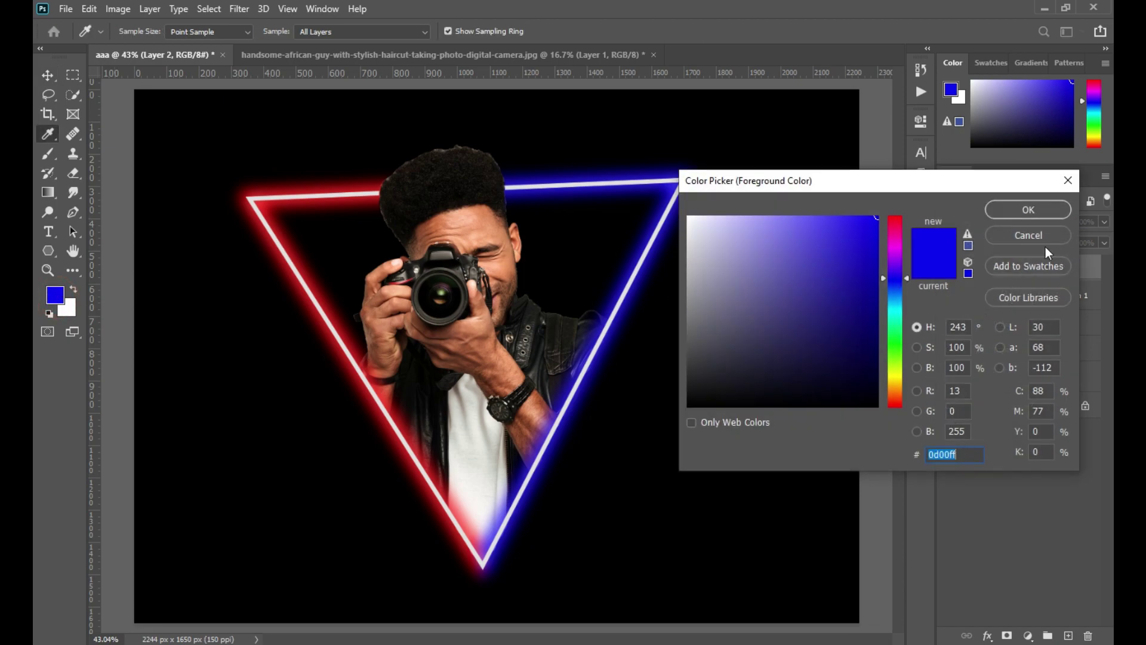
pyautogui.click(1027, 209)
pyautogui.click(43, 156)
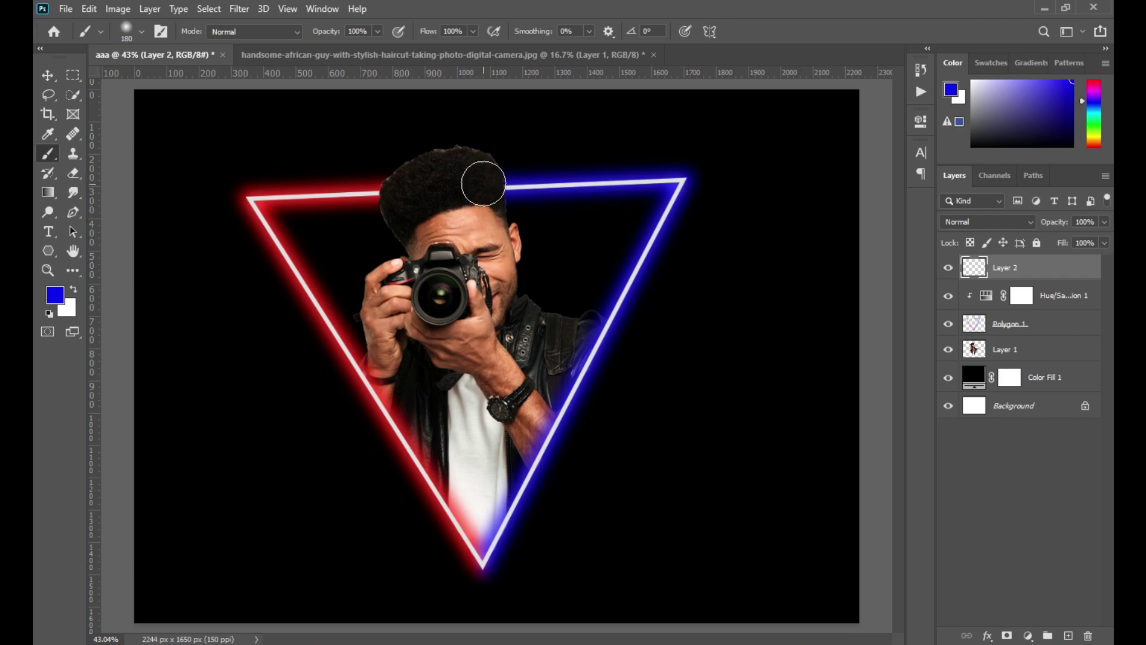
pyautogui.moveTo(481, 174)
pyautogui.mouseDown()
pyautogui.moveTo(511, 324)
pyautogui.moveTo(584, 333)
pyautogui.moveTo(509, 285)
pyautogui.moveTo(502, 240)
pyautogui.moveTo(513, 425)
pyautogui.moveTo(502, 536)
pyautogui.moveTo(517, 350)
pyautogui.moveTo(504, 328)
pyautogui.moveTo(499, 456)
pyautogui.moveTo(567, 348)
pyautogui.moveTo(529, 443)
pyautogui.moveTo(507, 446)
pyautogui.mouseUp()
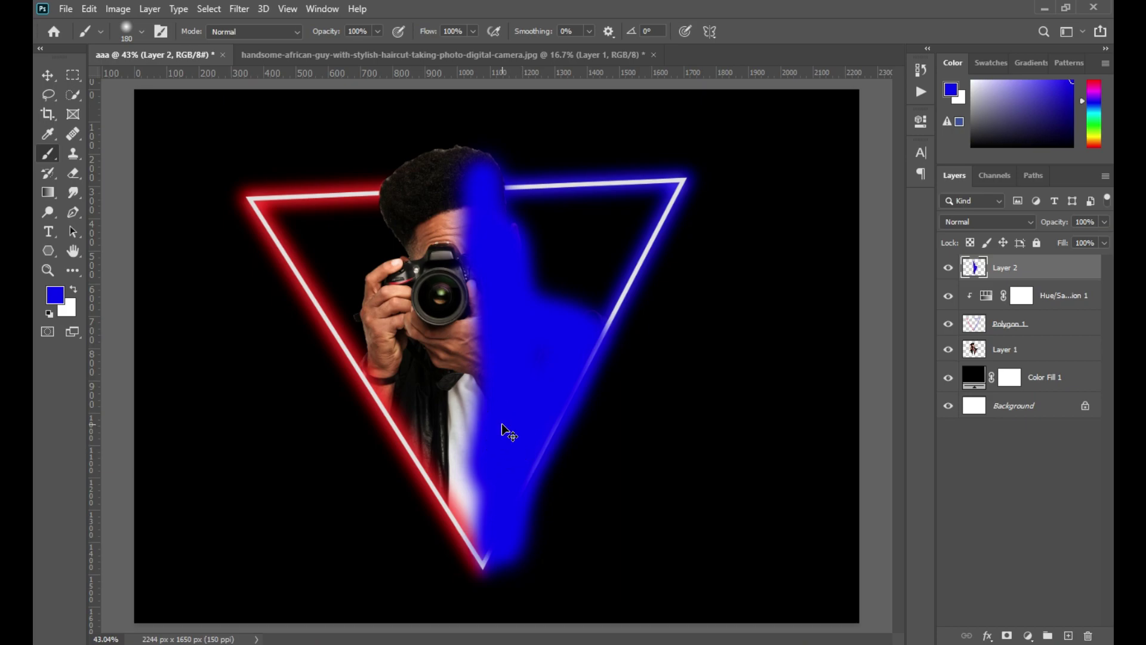
pyautogui.hotkey('ctrl', 'z')
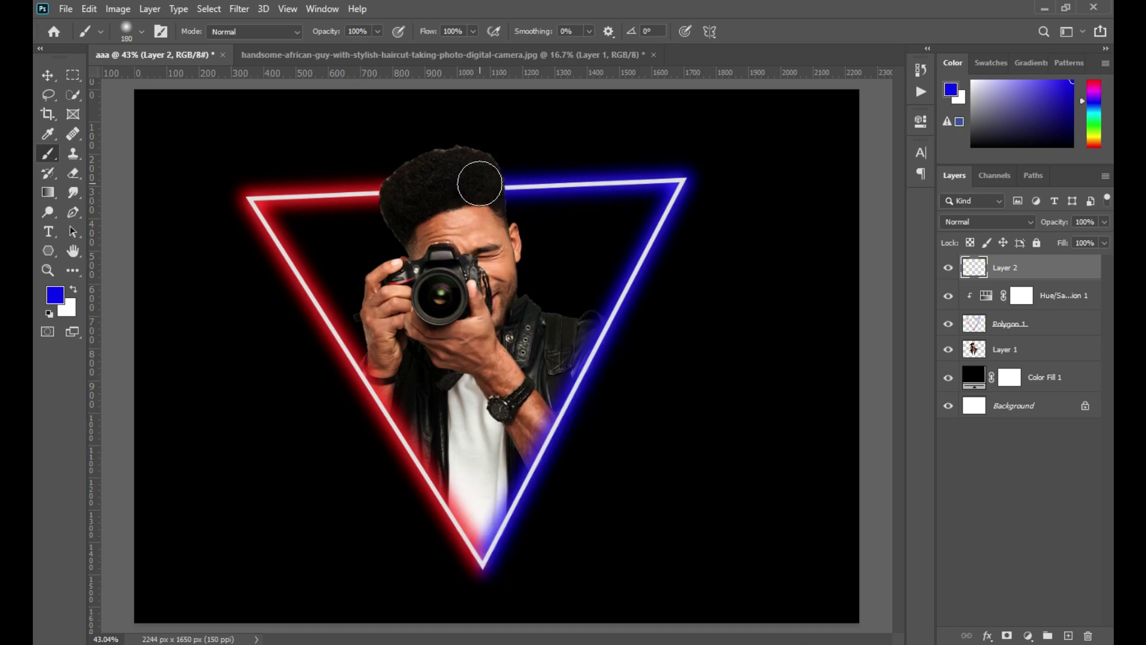
pyautogui.moveTo(484, 194)
pyautogui.mouseDown()
pyautogui.moveTo(505, 321)
pyautogui.moveTo(574, 332)
pyautogui.moveTo(492, 525)
pyautogui.moveTo(502, 344)
pyautogui.moveTo(468, 170)
pyautogui.moveTo(482, 437)
pyautogui.moveTo(525, 357)
pyautogui.moveTo(518, 411)
pyautogui.moveTo(538, 368)
pyautogui.moveTo(531, 423)
pyautogui.moveTo(492, 507)
pyautogui.moveTo(486, 440)
pyautogui.mouseUp()
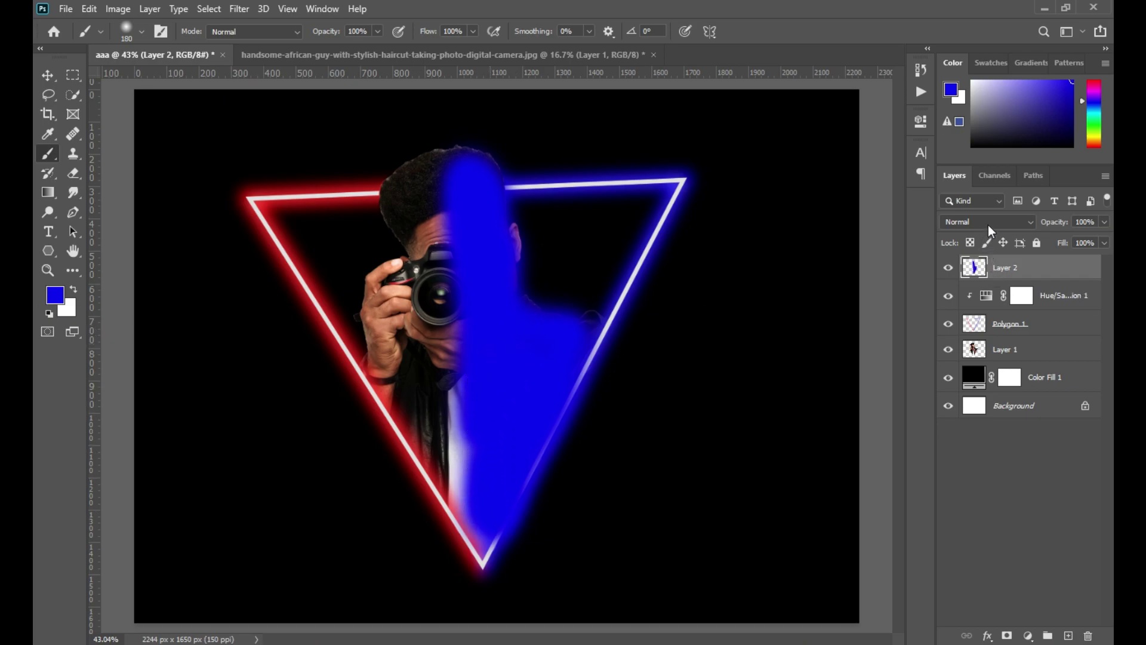
# Try Color Dodge on the blue-painted Layer 2, and set its blend mode to Soft Light.
pyautogui.click(989, 224)
pyautogui.click(972, 359)
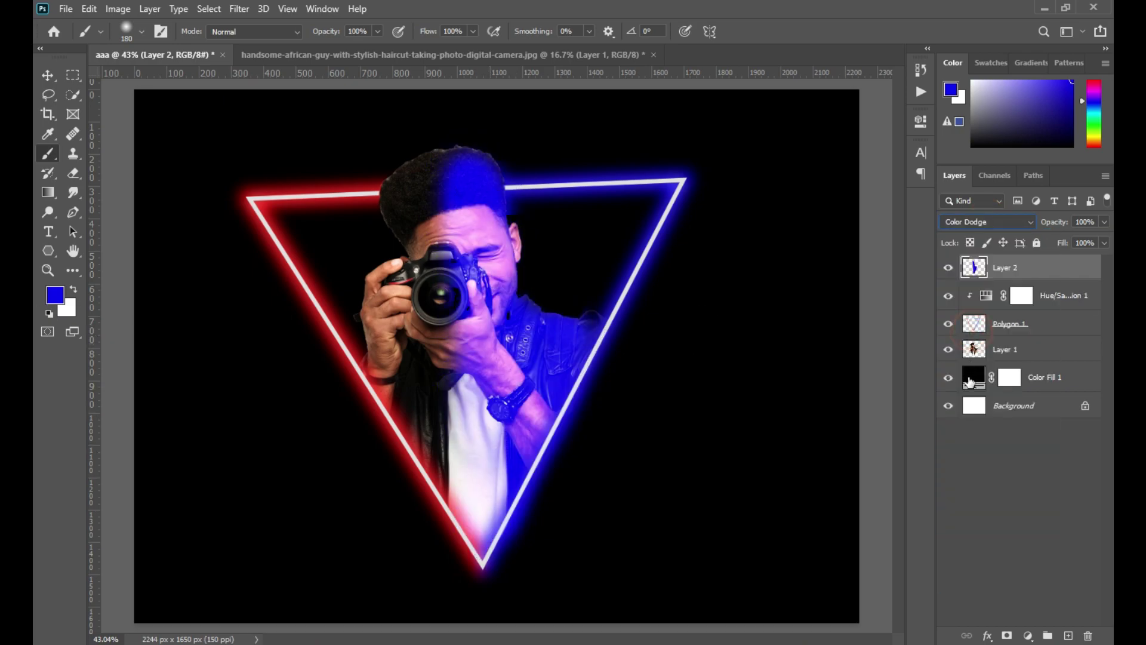
pyautogui.click(972, 225)
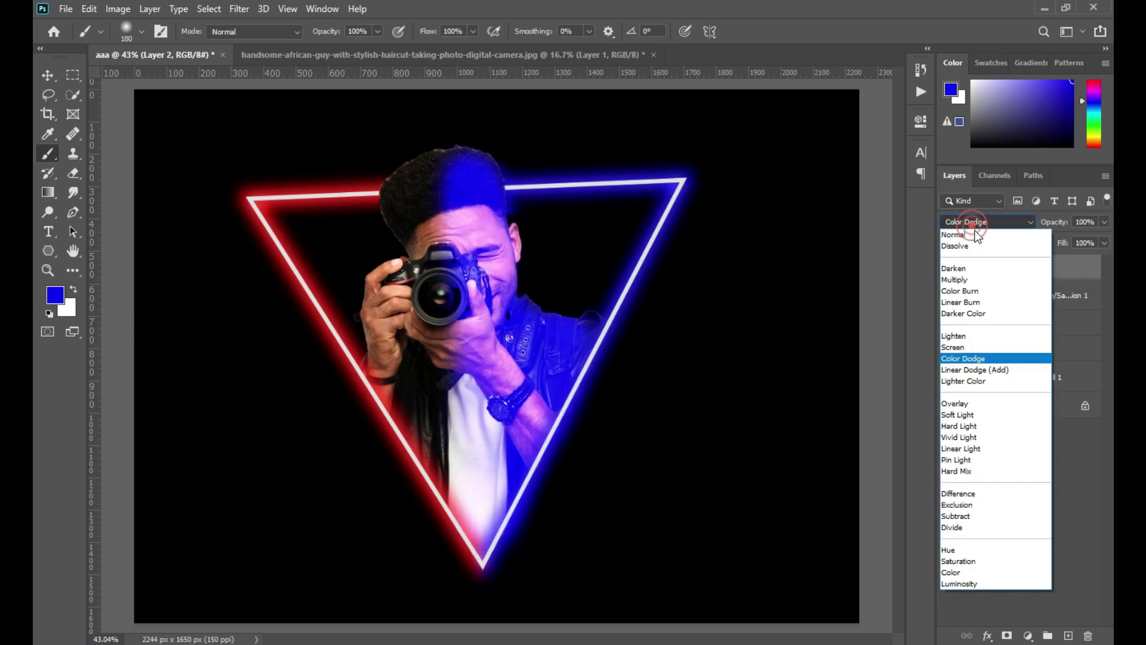
pyautogui.click(974, 417)
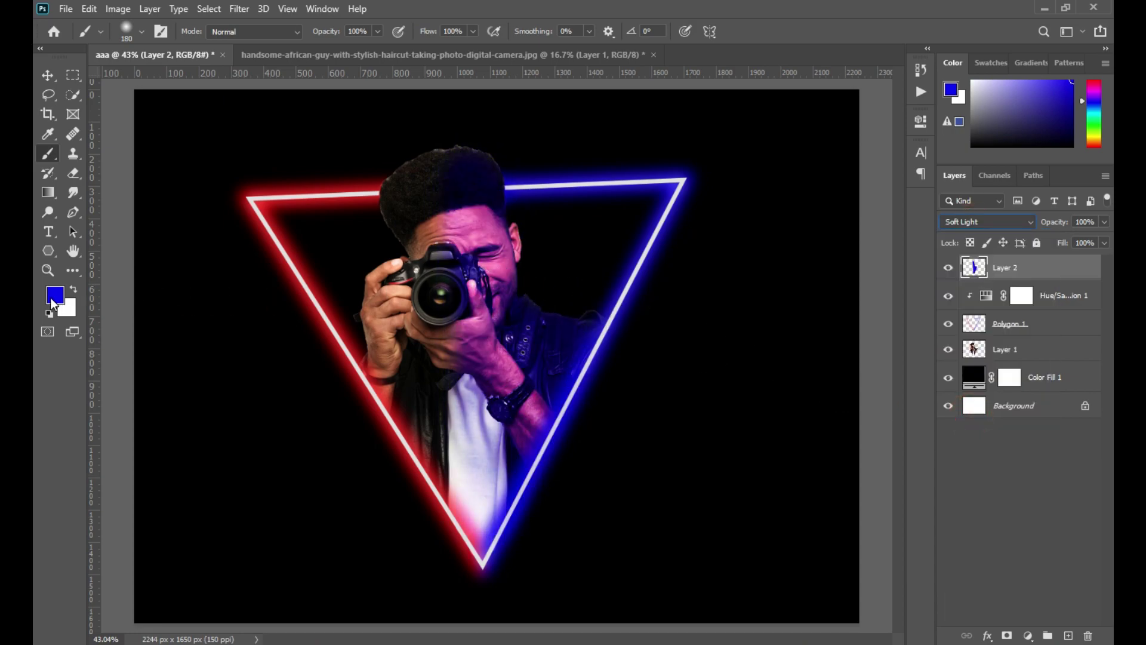
# Paint red #ff0000 on a new top layer over the half of the man nearest the triangle's red side.
pyautogui.click(53, 301)
pyautogui.moveTo(896, 240); pyautogui.dragTo(895, 216)
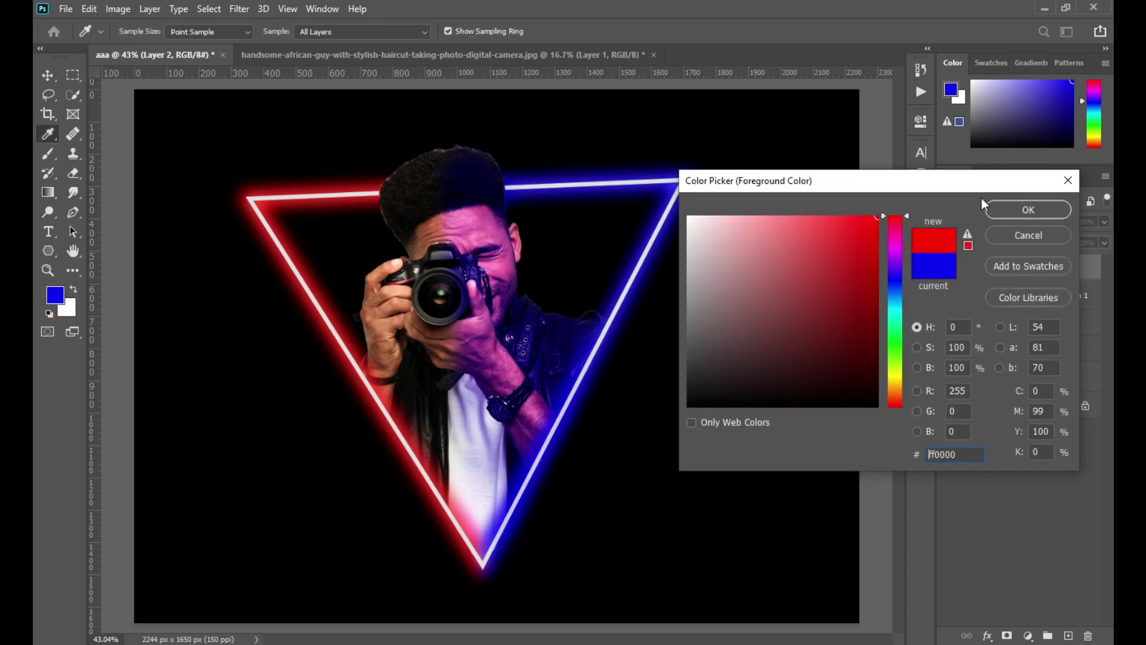
pyautogui.click(1024, 209)
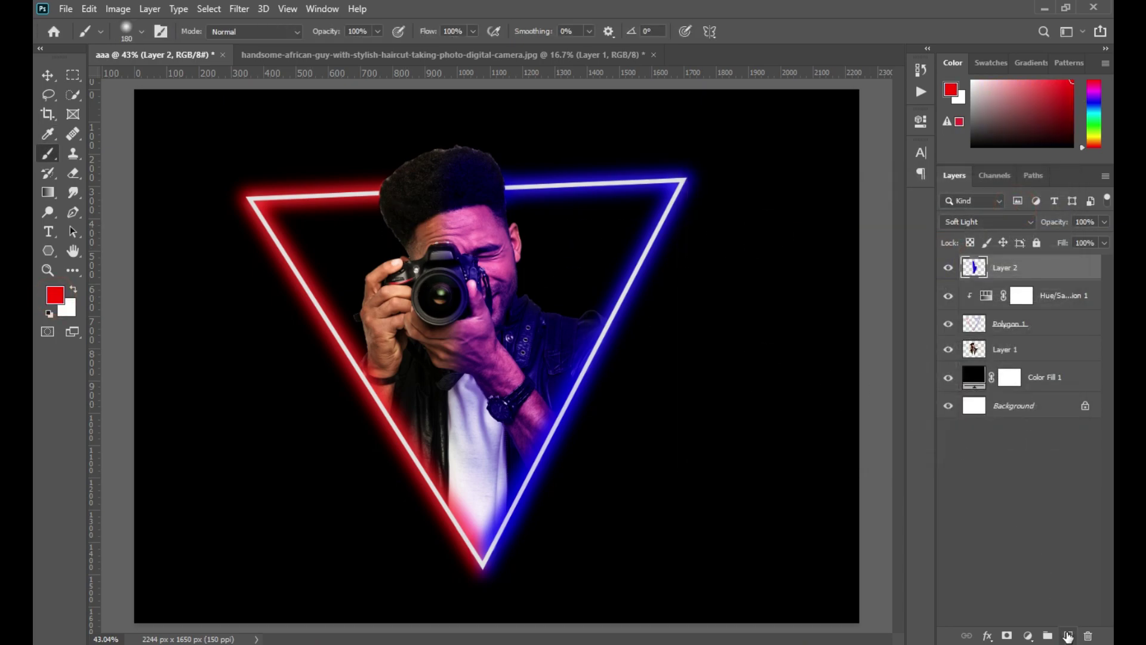
pyautogui.click(1068, 636)
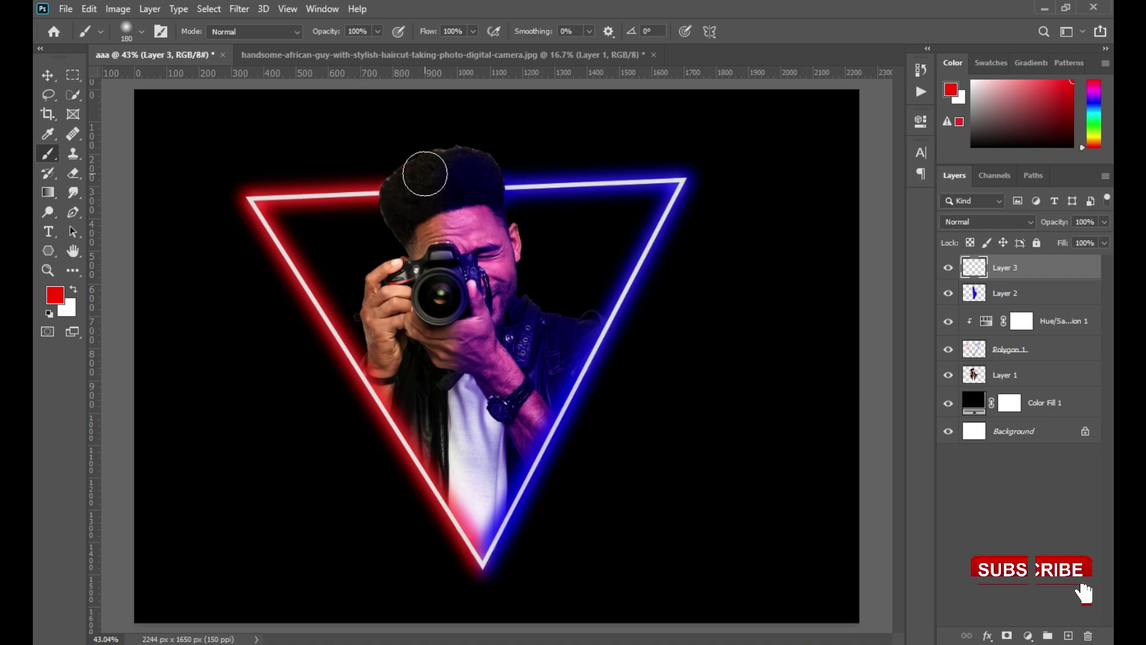
pyautogui.moveTo(424, 180)
pyautogui.mouseDown()
pyautogui.moveTo(398, 204)
pyautogui.moveTo(411, 213)
pyautogui.moveTo(418, 275)
pyautogui.moveTo(381, 292)
pyautogui.moveTo(377, 340)
pyautogui.moveTo(471, 525)
pyautogui.moveTo(435, 274)
pyautogui.moveTo(431, 387)
pyautogui.moveTo(409, 306)
pyautogui.moveTo(434, 401)
pyautogui.mouseUp()
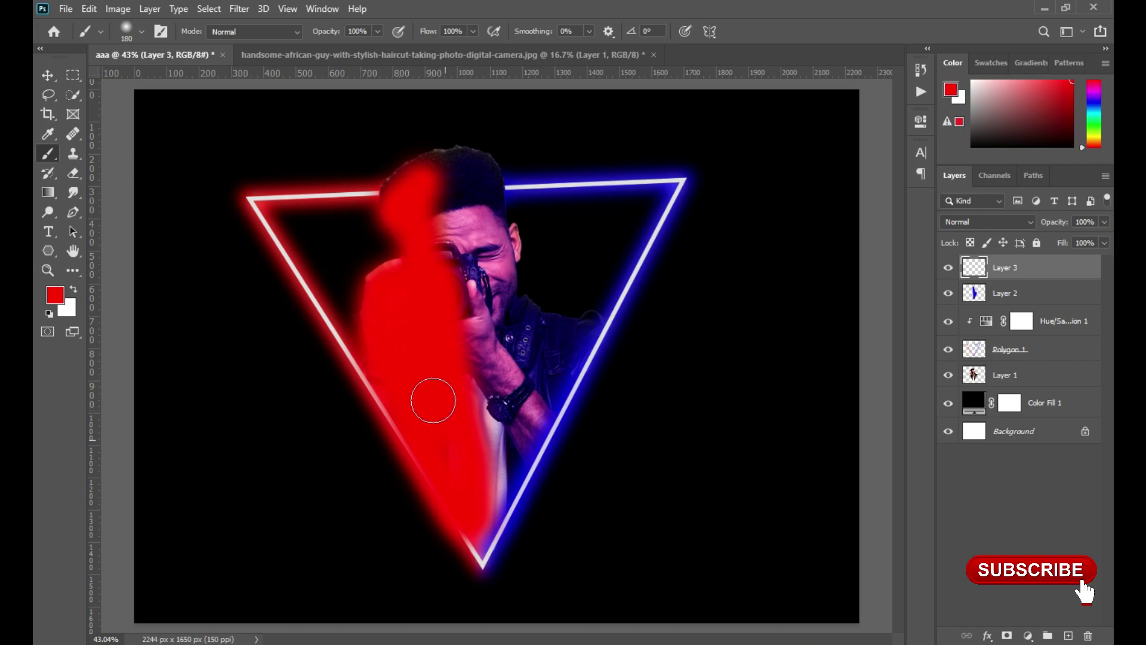
# Set the blend mode of the red-painted Layer 3 to Soft Light.
pyautogui.click(968, 226)
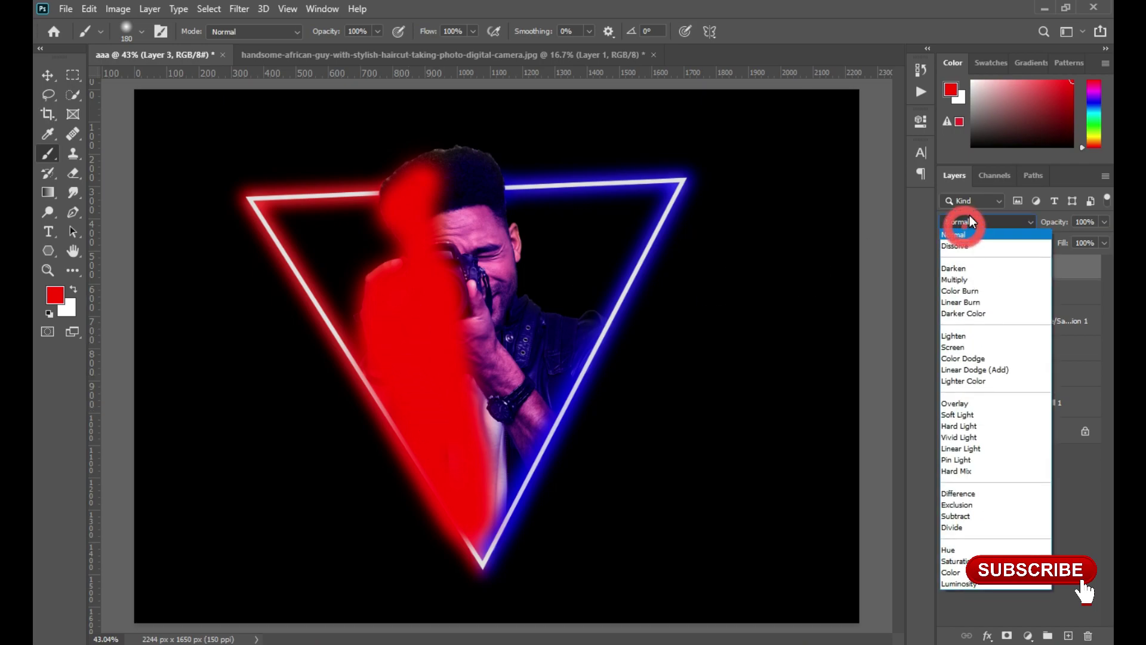
pyautogui.click(963, 415)
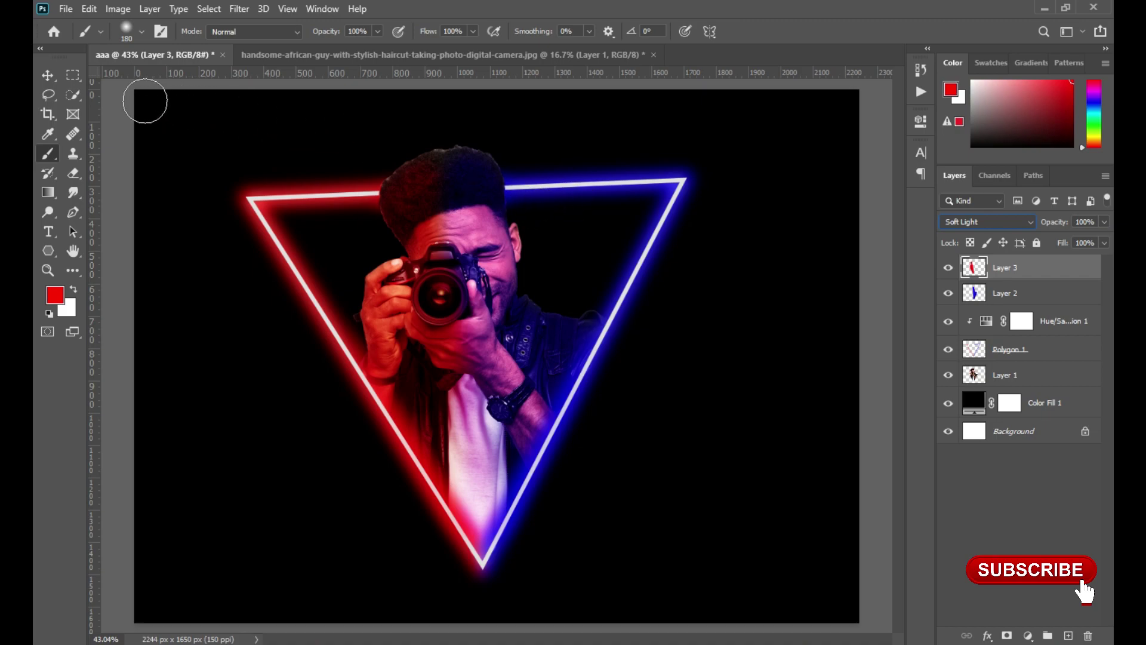
pyautogui.click(47, 75)
pyautogui.scroll(-3, 660, 317)
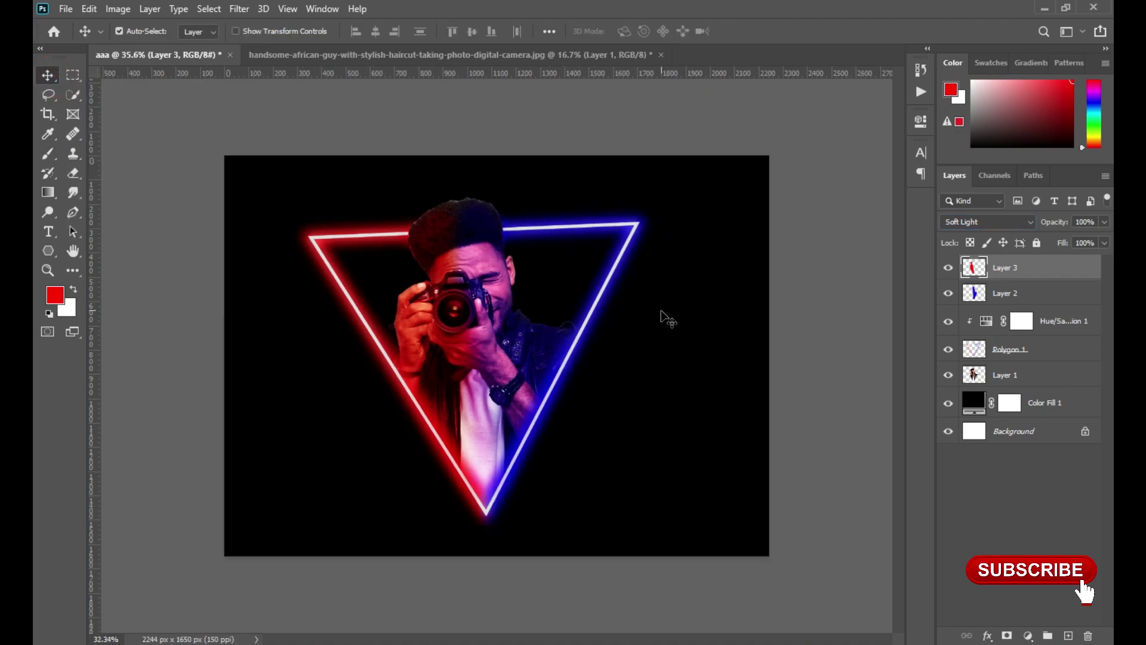
# Open the blue-painted Layer 2 in Liquify and push the upper edge of the paint outward toward the triangle's red side.
pyautogui.scroll(1, 661, 317)
pyautogui.scroll(2, 493, 254)
pyautogui.click(477, 218)
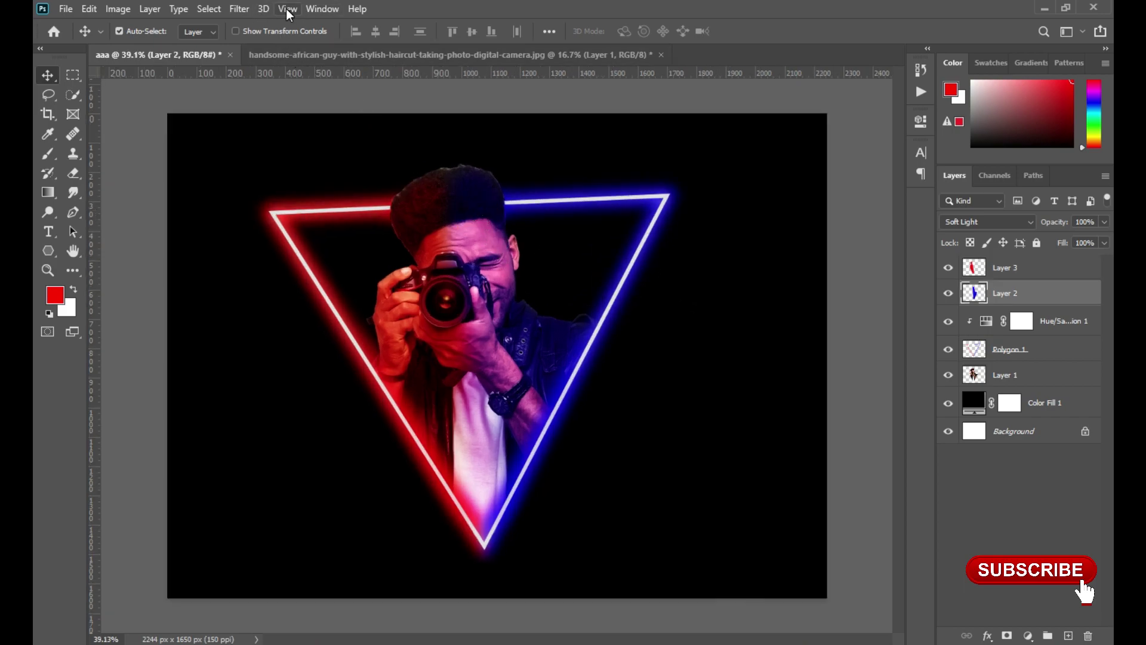
pyautogui.click(245, 10)
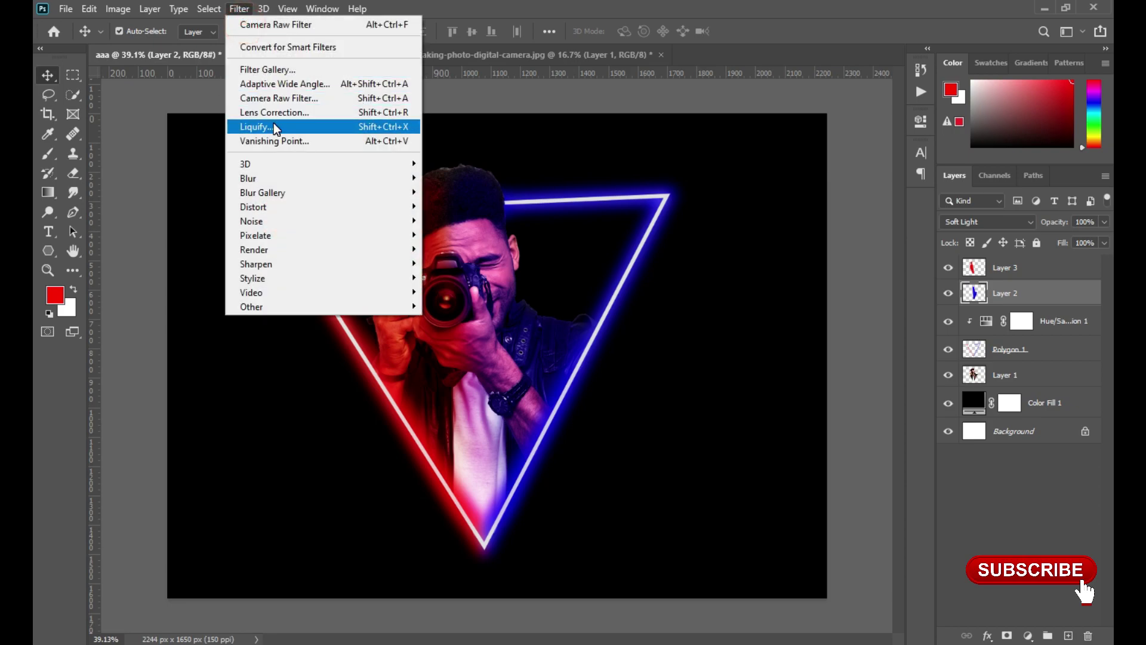
pyautogui.click(276, 126)
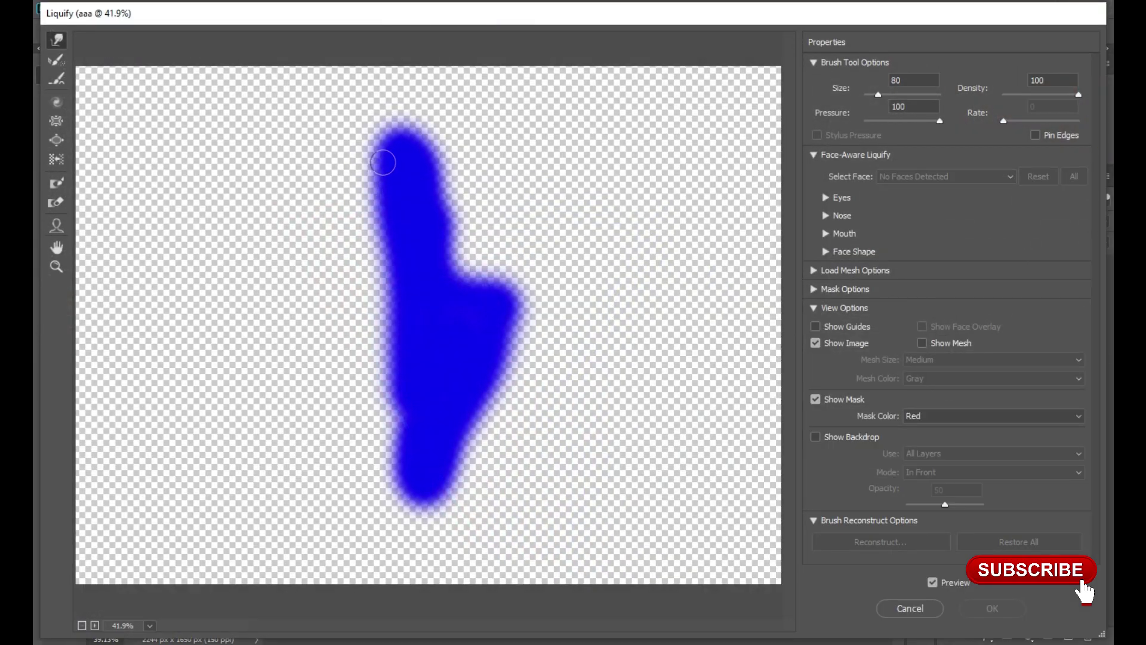
pyautogui.moveTo(382, 162); pyautogui.dragTo(345, 148)
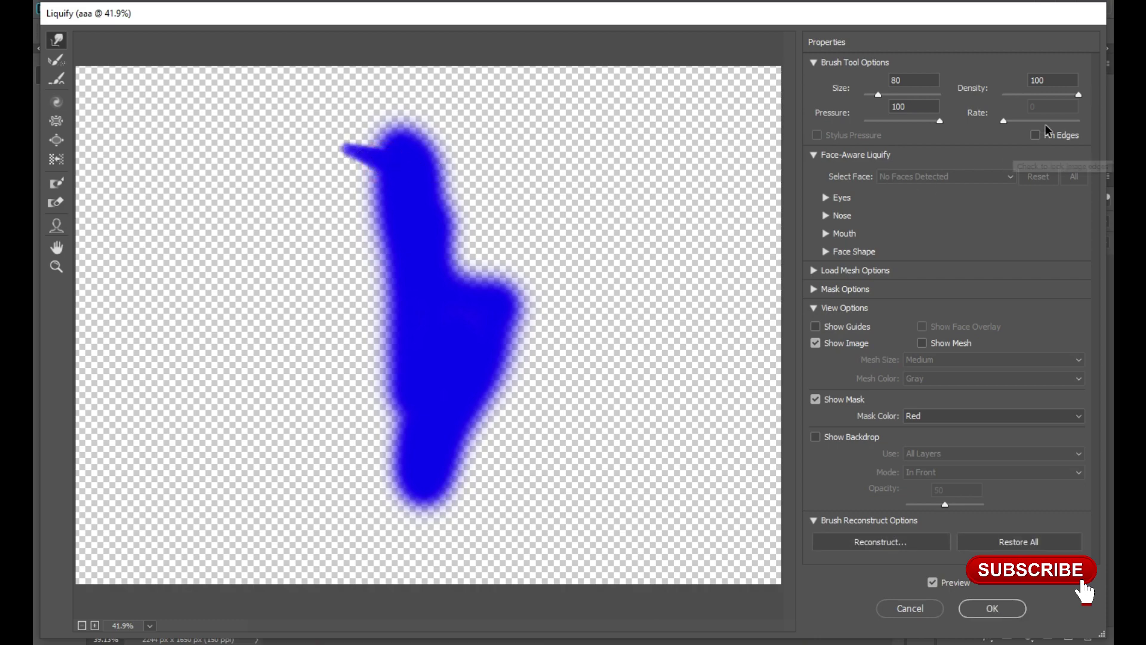
# Set the Liquify brush density to 68, pull more wispy strands from the blue paint's upper edge, and apply the filter.
pyautogui.click(1055, 95)
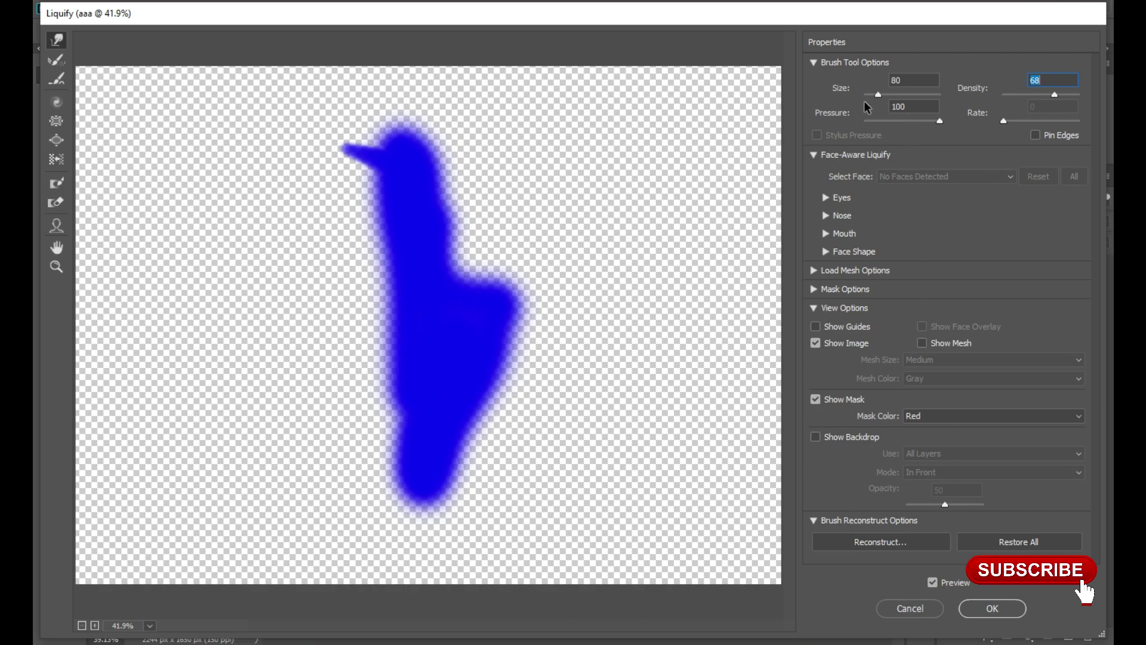
pyautogui.moveTo(387, 172)
pyautogui.mouseDown()
pyautogui.moveTo(342, 162)
pyautogui.moveTo(383, 172)
pyautogui.moveTo(340, 176)
pyautogui.moveTo(350, 179)
pyautogui.moveTo(322, 148)
pyautogui.moveTo(335, 145)
pyautogui.moveTo(314, 139)
pyautogui.moveTo(368, 144)
pyautogui.moveTo(341, 124)
pyautogui.moveTo(372, 132)
pyautogui.moveTo(303, 125)
pyautogui.moveTo(323, 144)
pyautogui.moveTo(293, 152)
pyautogui.moveTo(332, 163)
pyautogui.moveTo(301, 170)
pyautogui.moveTo(345, 193)
pyautogui.mouseUp()
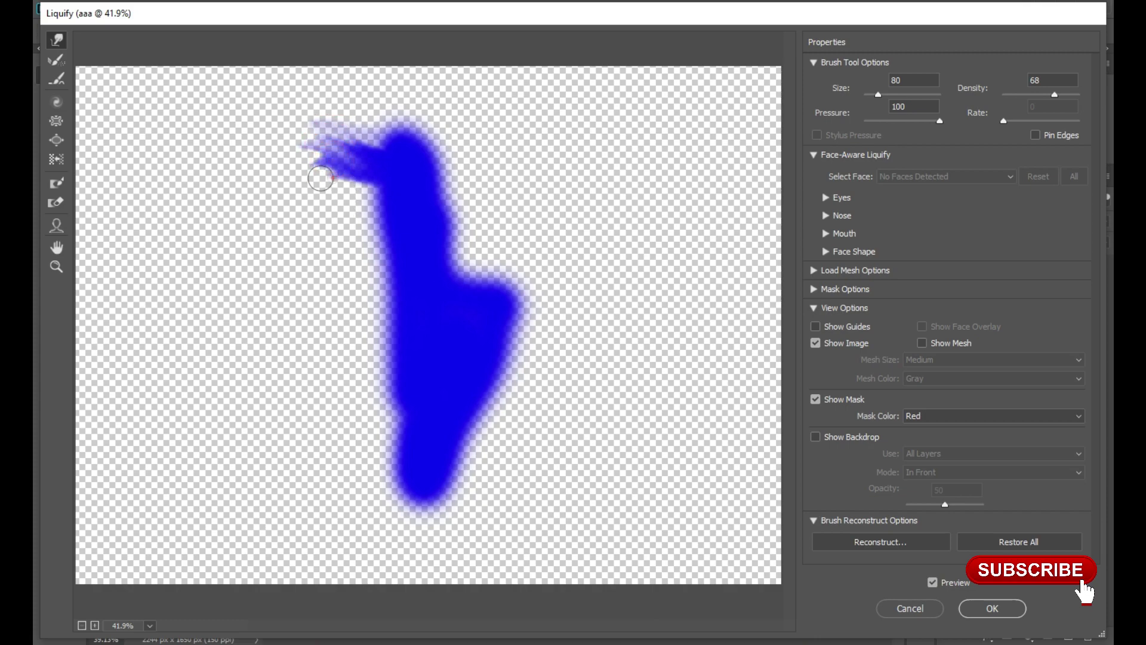
pyautogui.click(992, 608)
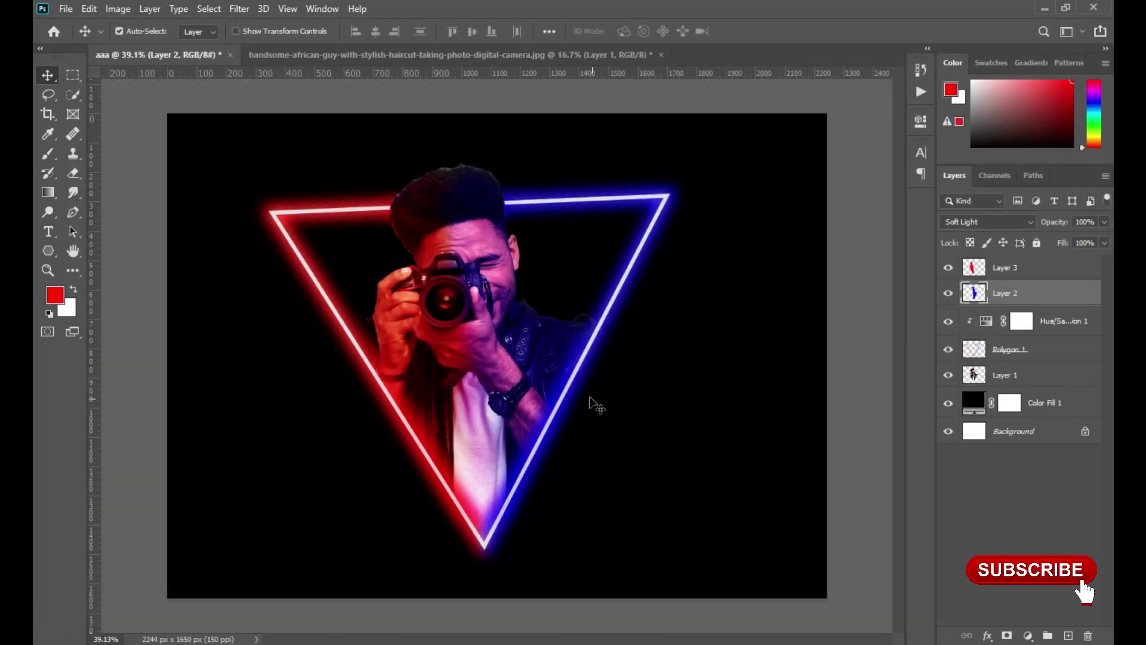
pyautogui.scroll(-2, 508, 343)
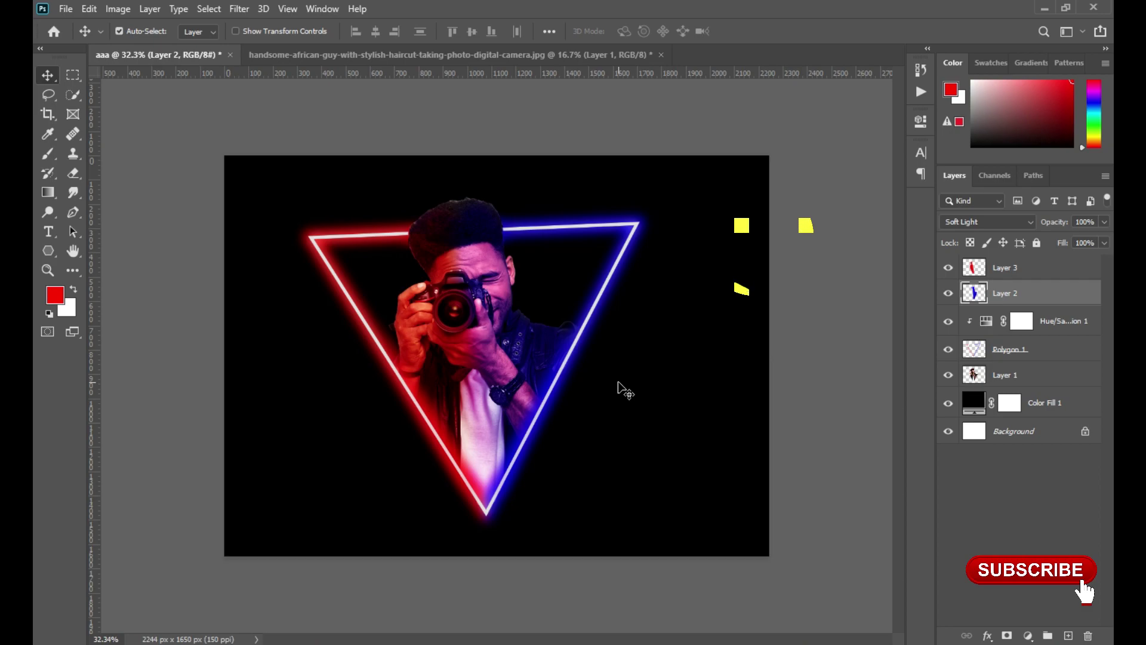
pyautogui.scroll(1, 621, 388)
pyautogui.scroll(2, 621, 388)
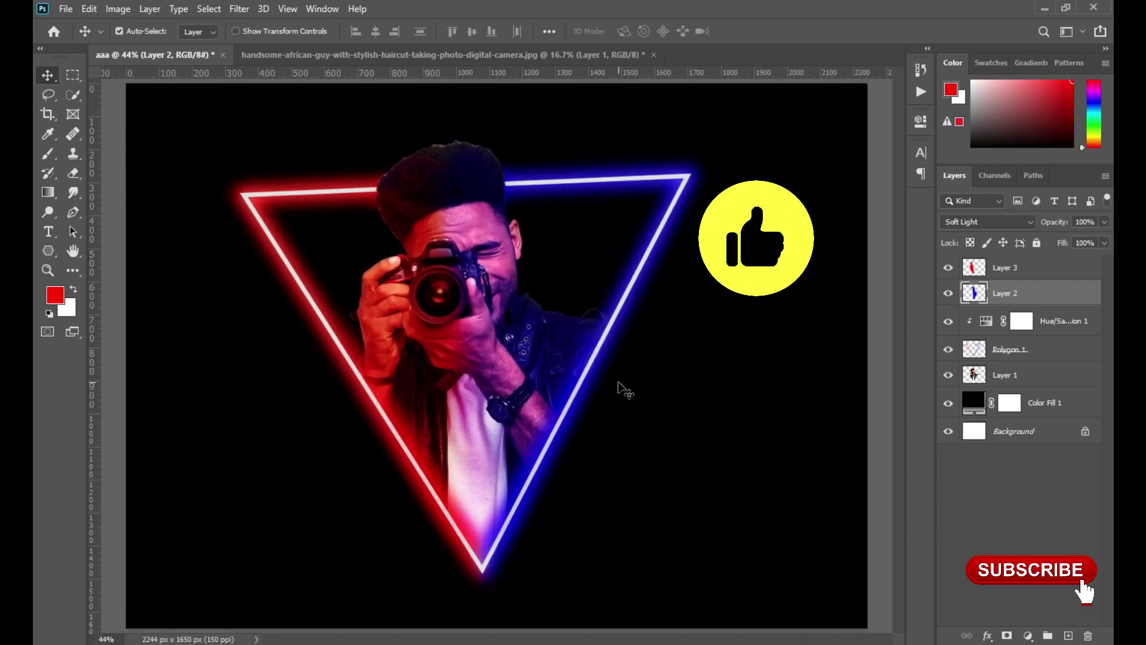